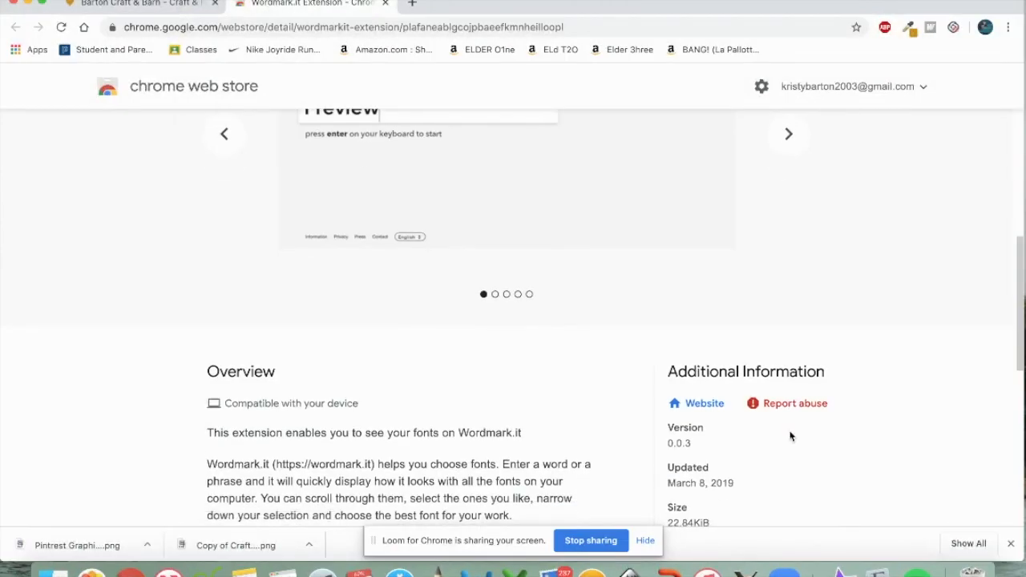
Scroll back to the top of the Wordmark.it extension listing, now added to Chrome
scroll(790, 436, "up", 10)
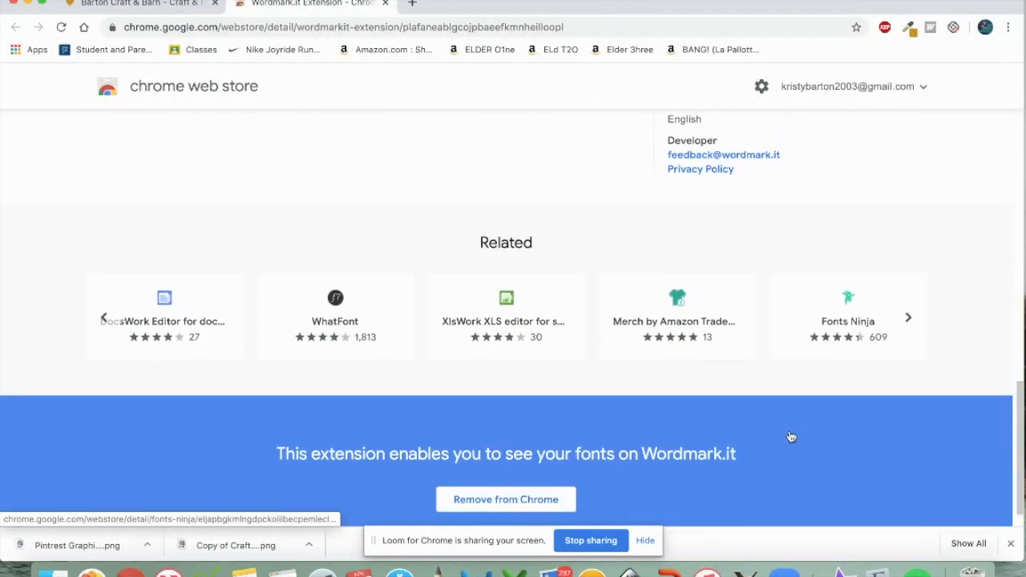
scroll(790, 437, "up", 5)
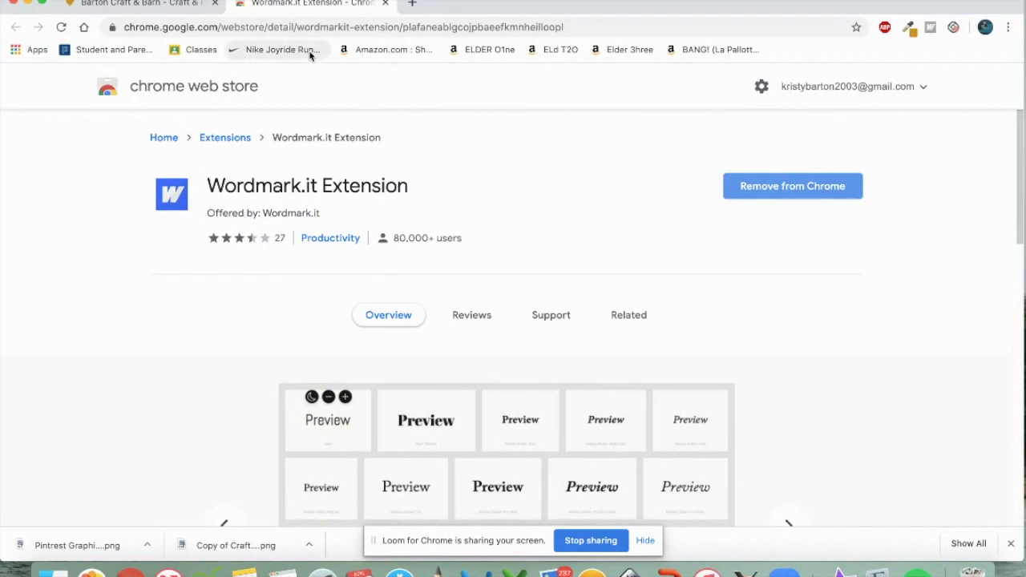
Load wordmark.it and preview 'Michigan State' in every installed font
left_click(299, 26)
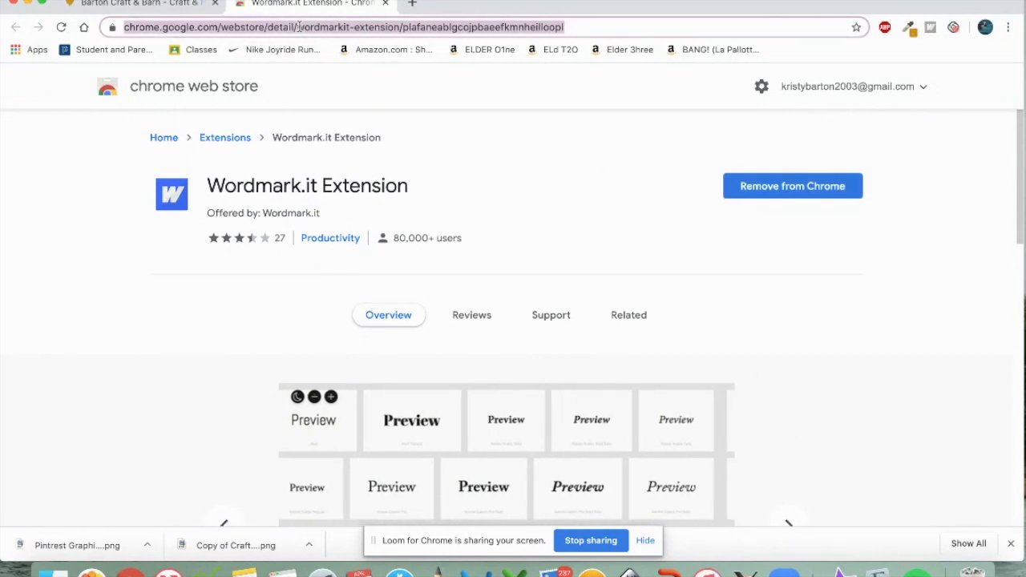
type("wor")
key("Return")
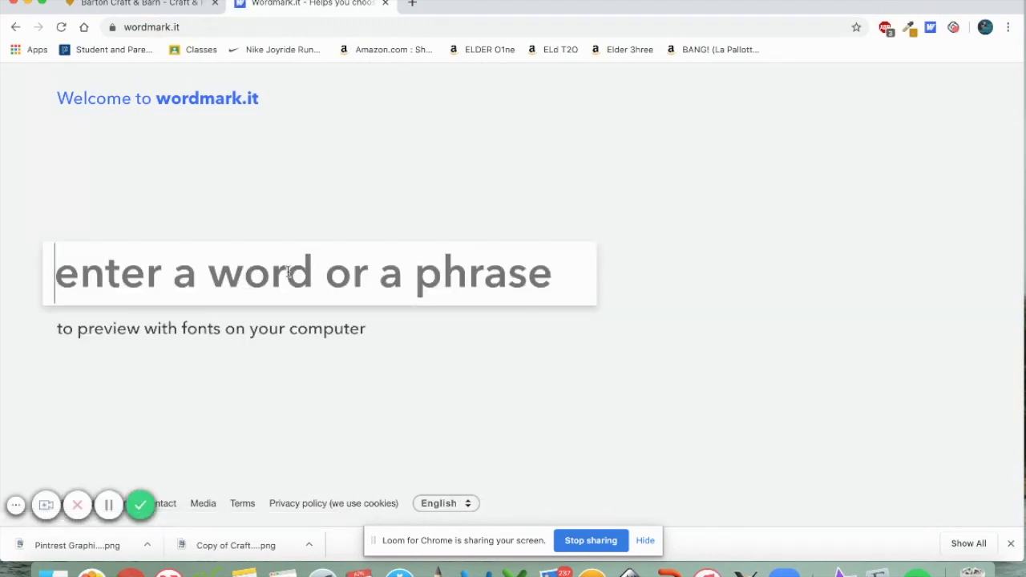
type("Mic")
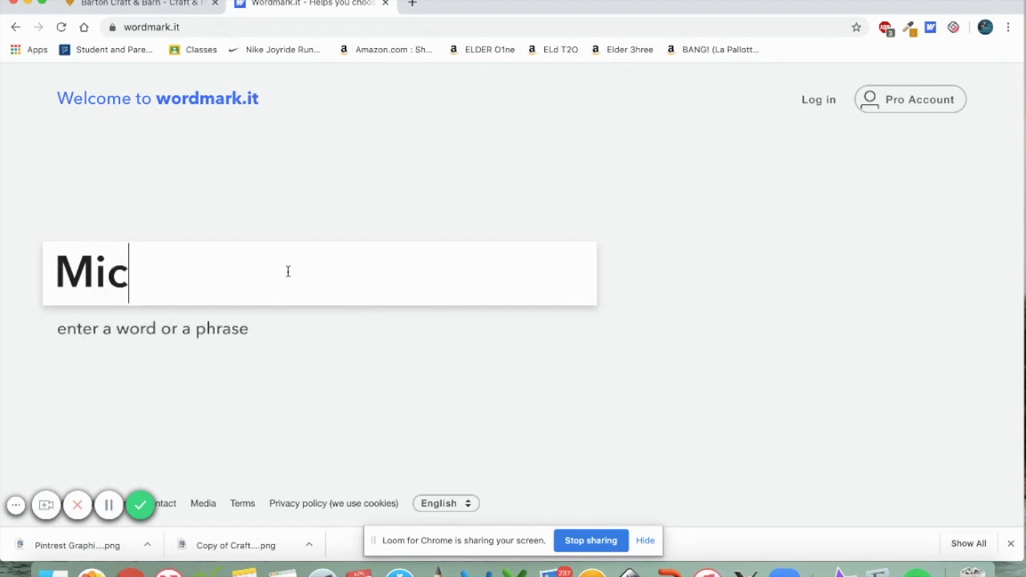
type("higan State")
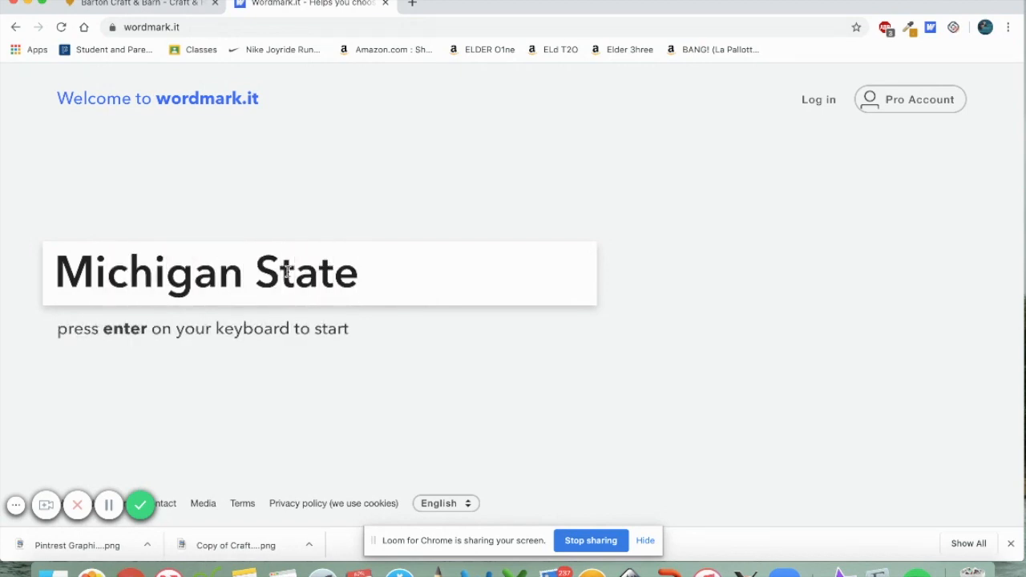
key("Return")
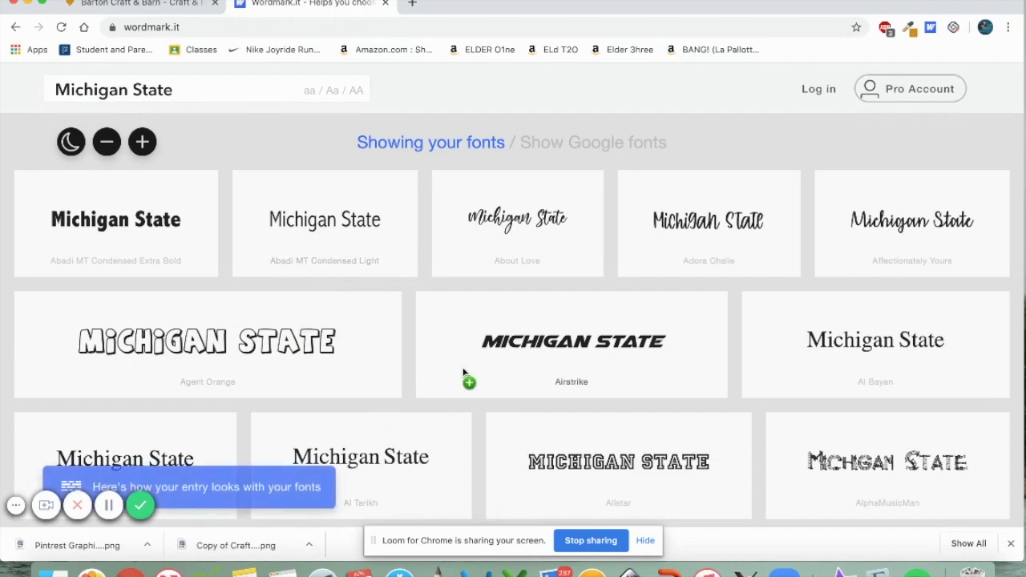
Browse the font preview grid, then open a blank new browser tab
scroll(1012, 417, "down", 1)
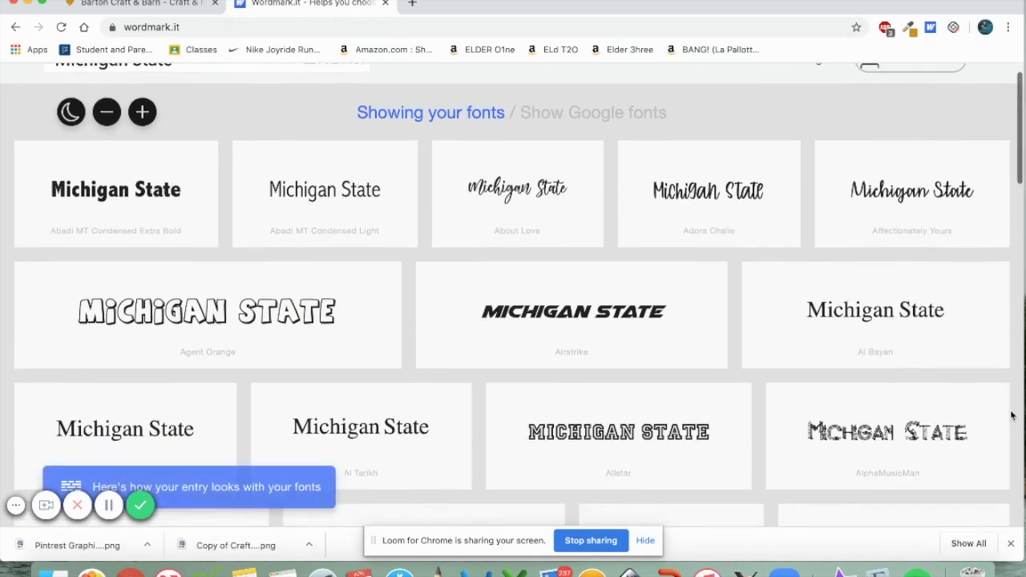
scroll(1012, 416, "down", 5)
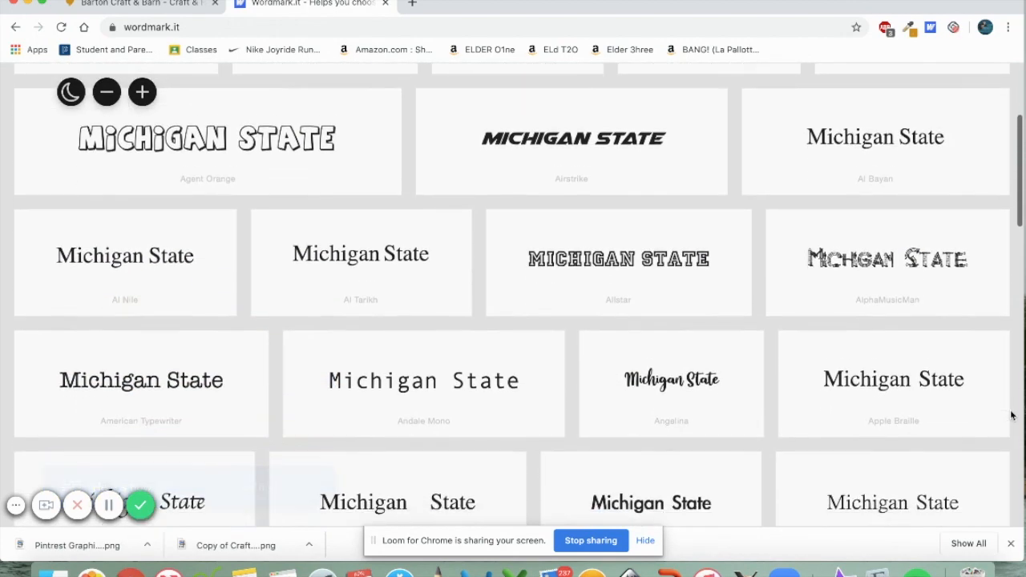
scroll(1012, 416, "down", 4)
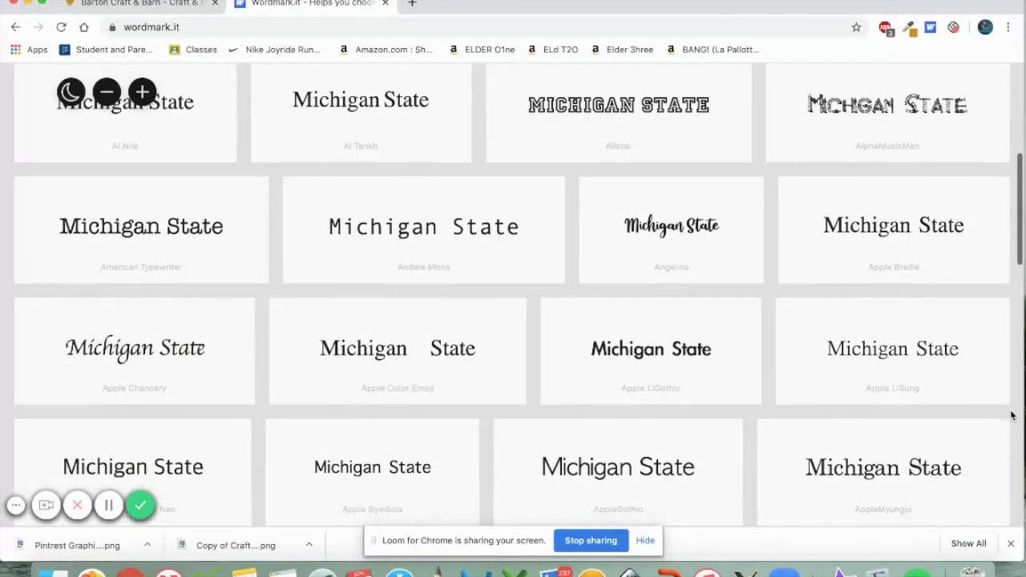
scroll(1012, 415, "down", 6)
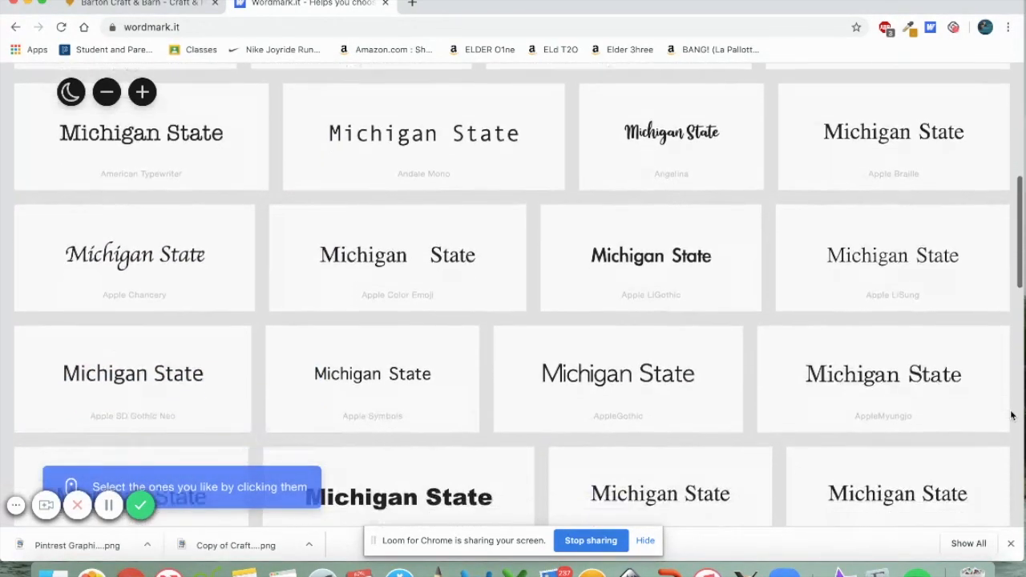
scroll(1012, 415, "down", 8)
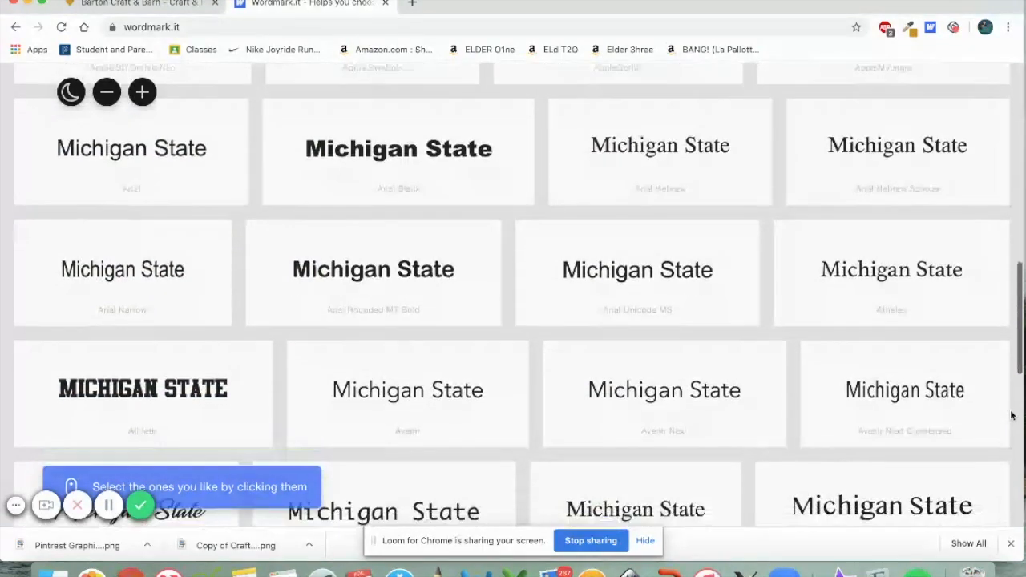
scroll(1011, 415, "down", 7)
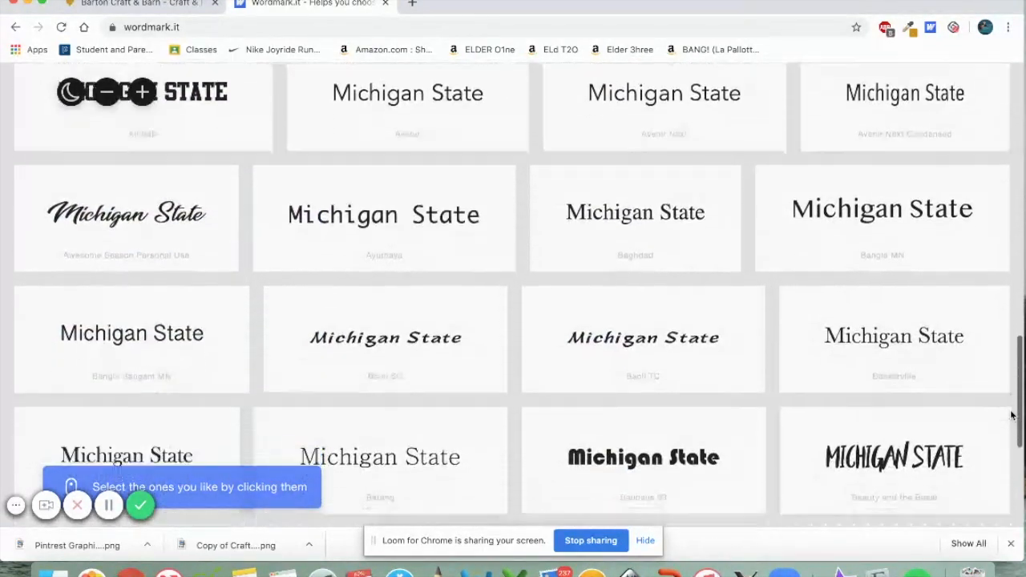
scroll(1012, 415, "down", 4)
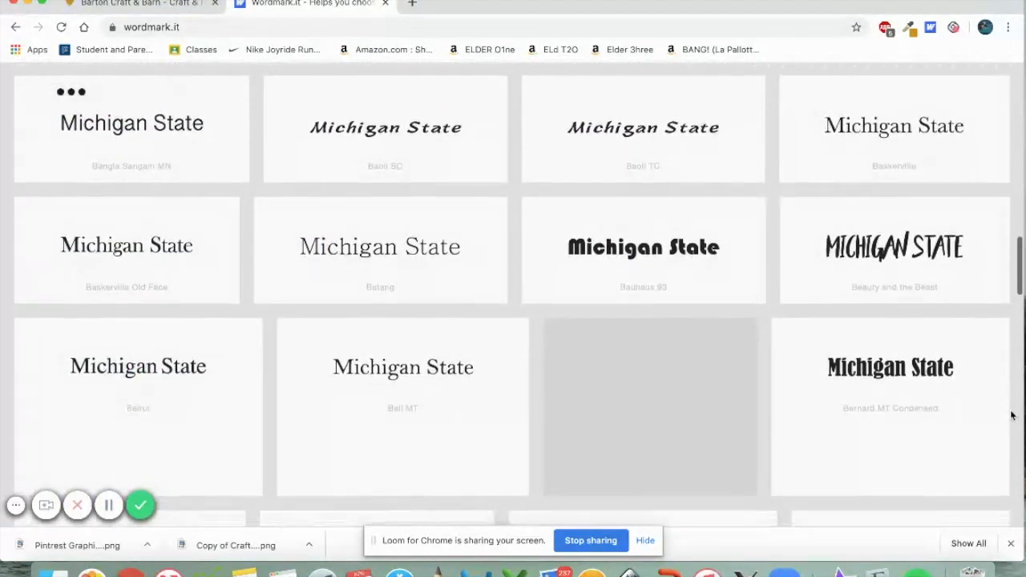
scroll(1012, 415, "up", 20)
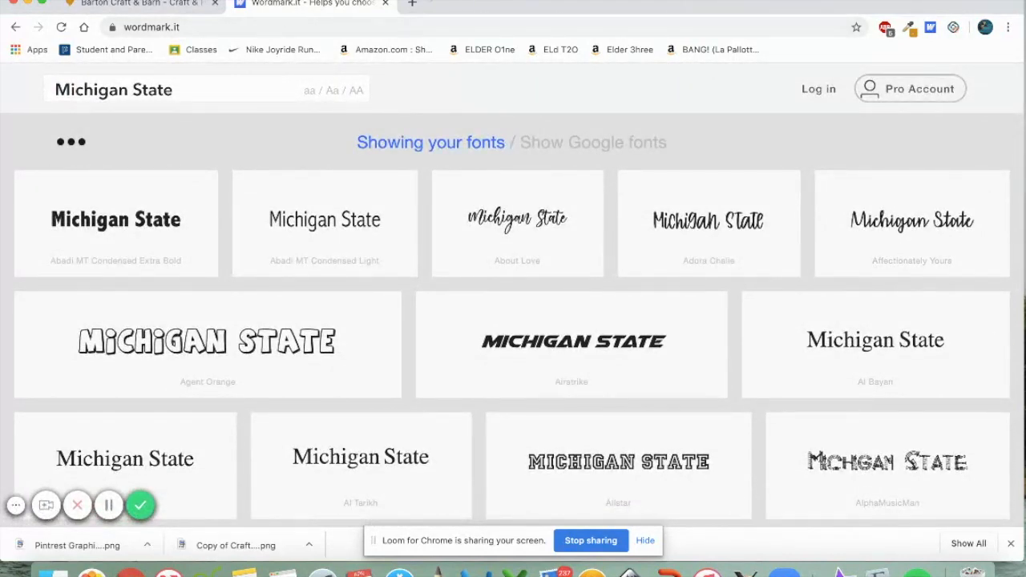
left_click(410, 4)
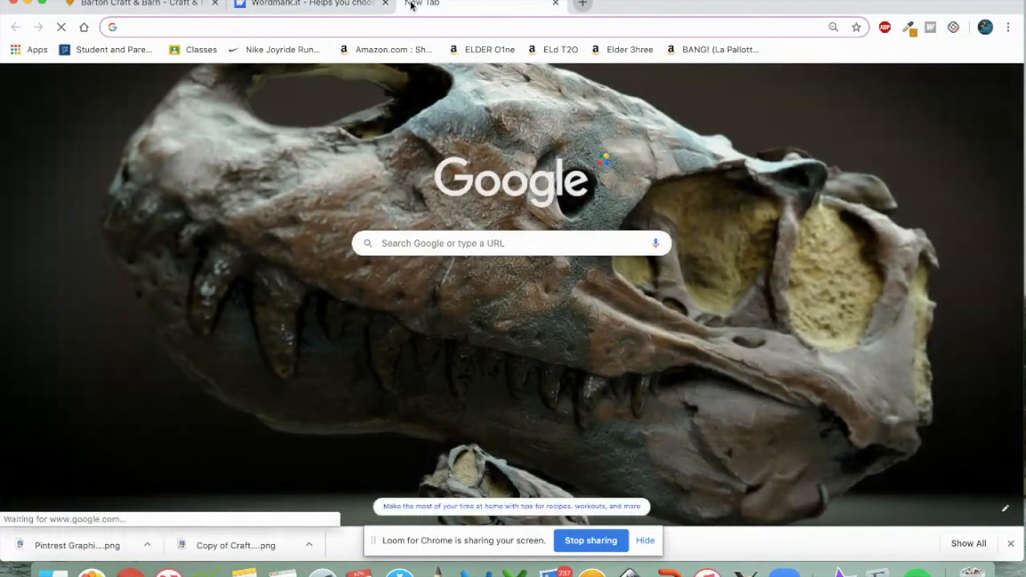
Load dafont.com's Top fonts list and fill the preview text with 'Michigan State'
type("dafont.com")
key("Return")
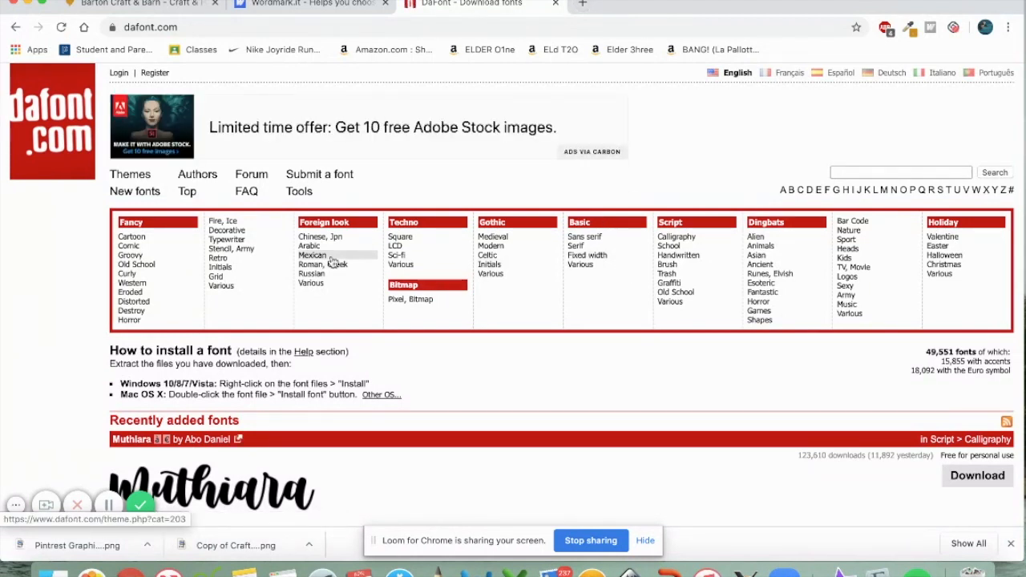
left_click(188, 193)
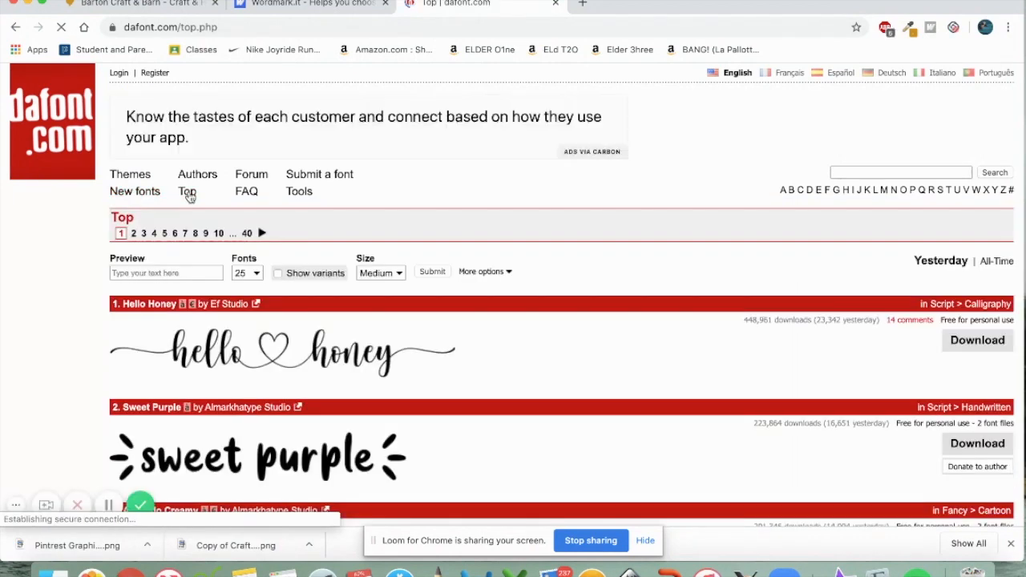
left_click(172, 273)
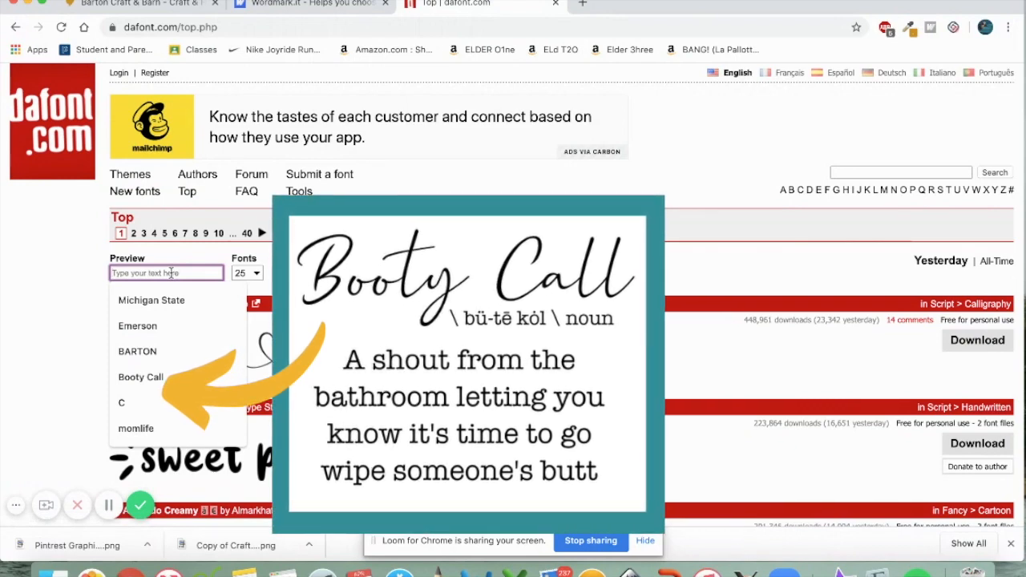
left_click(170, 300)
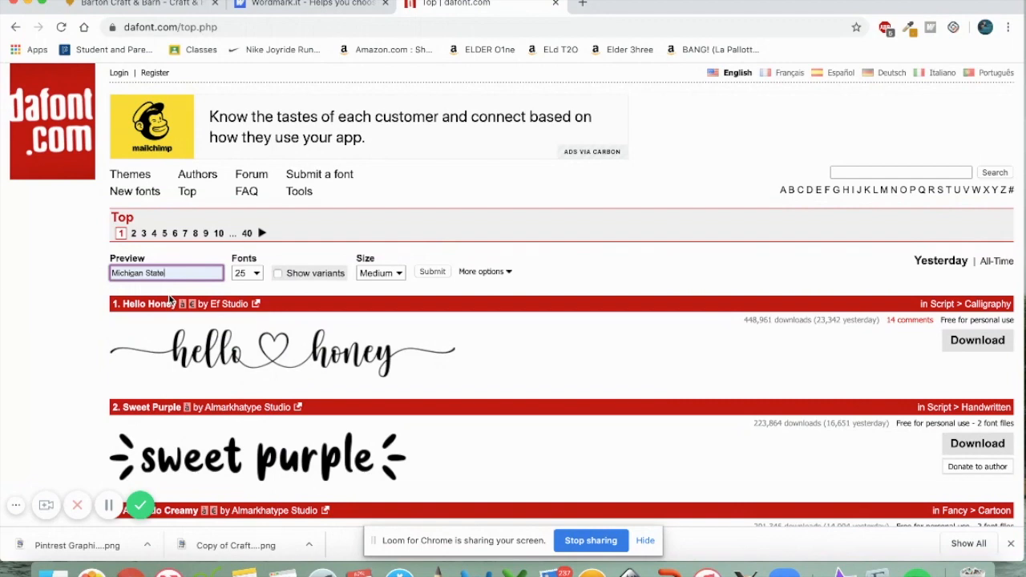
Apply 'Michigan State' as the preview text and browse the top fonts
left_click(433, 272)
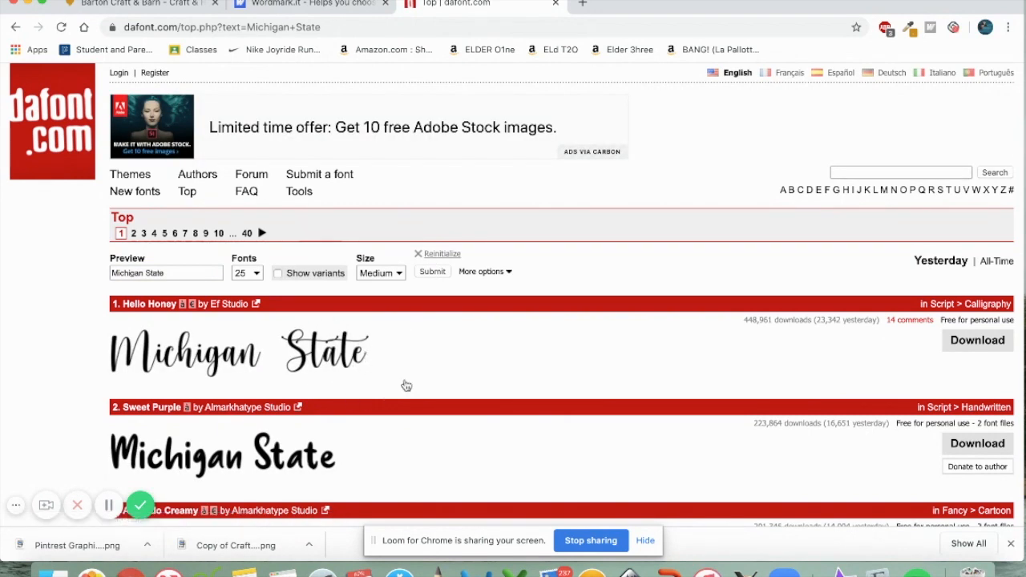
scroll(409, 384, "down", 5)
scroll(559, 433, "down", 3)
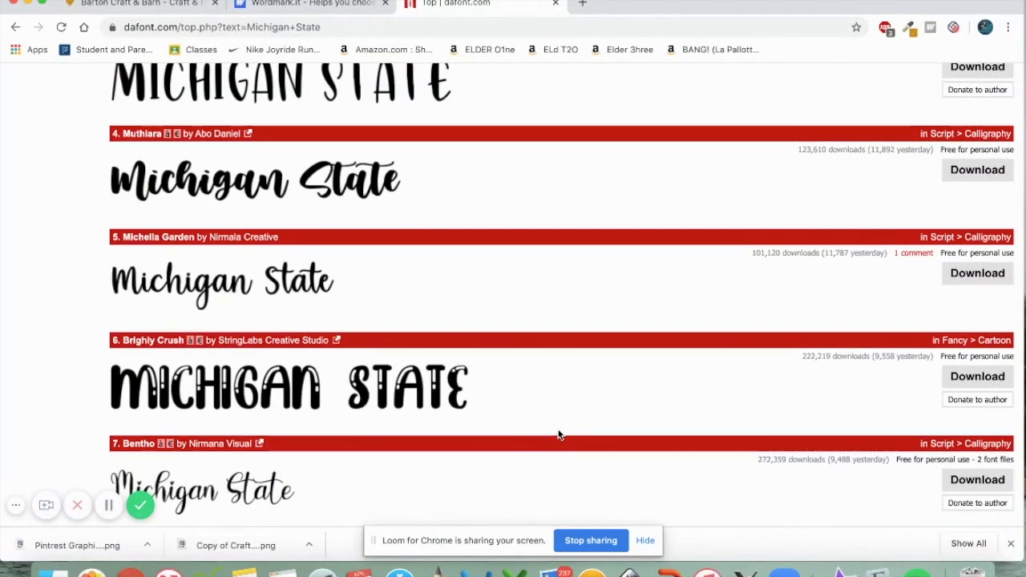
scroll(559, 435, "down", 2)
scroll(558, 434, "down", 1)
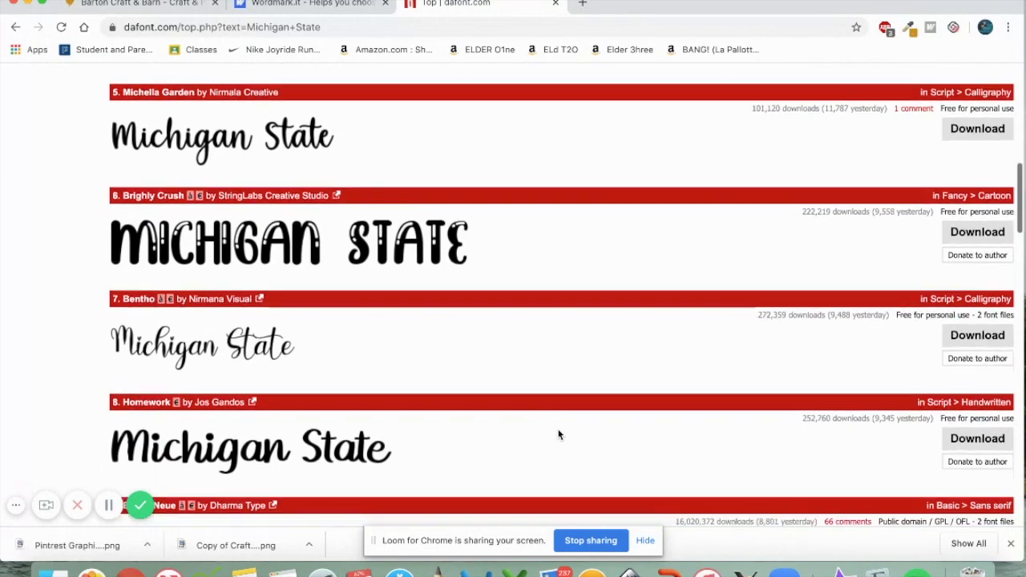
scroll(559, 435, "down", 1)
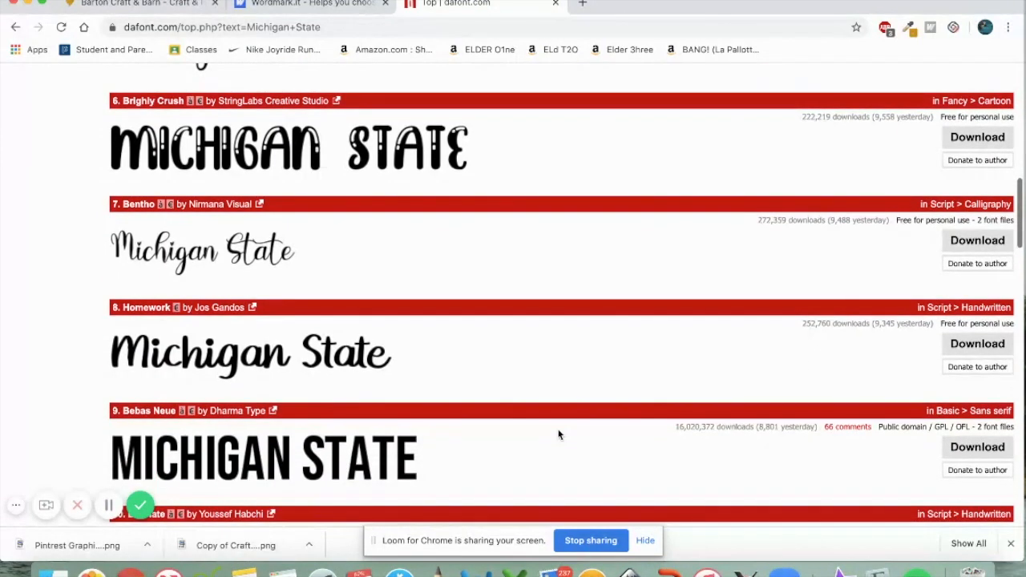
scroll(558, 434, "down", 4)
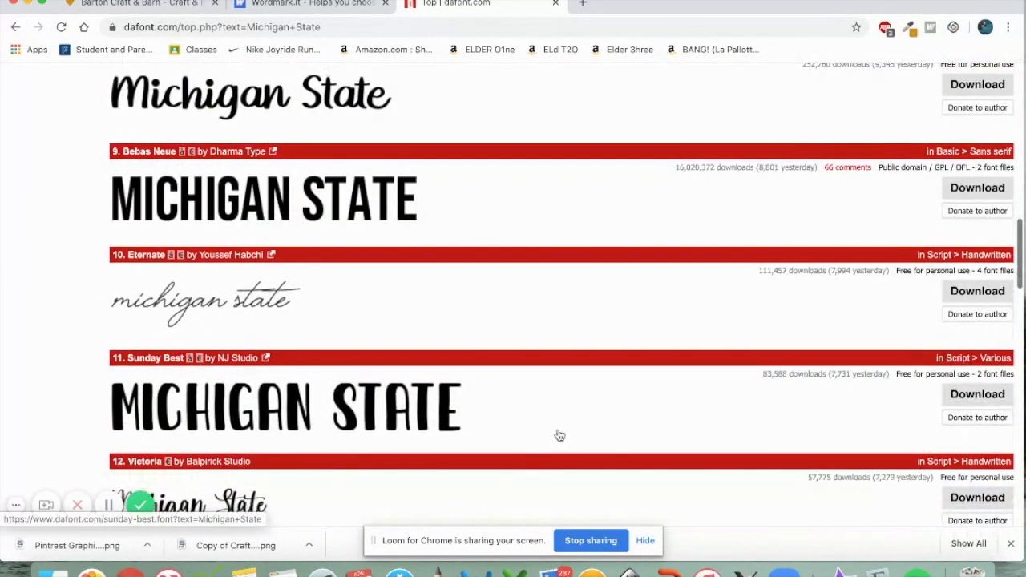
scroll(560, 435, "down", 4)
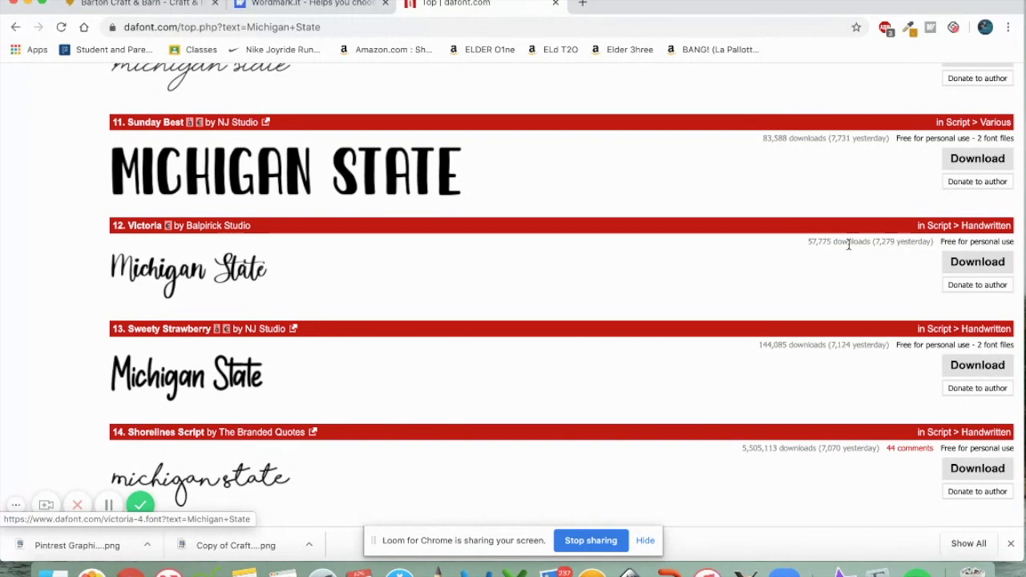
Download the Victoria font and return to the top of the list
left_click(959, 264)
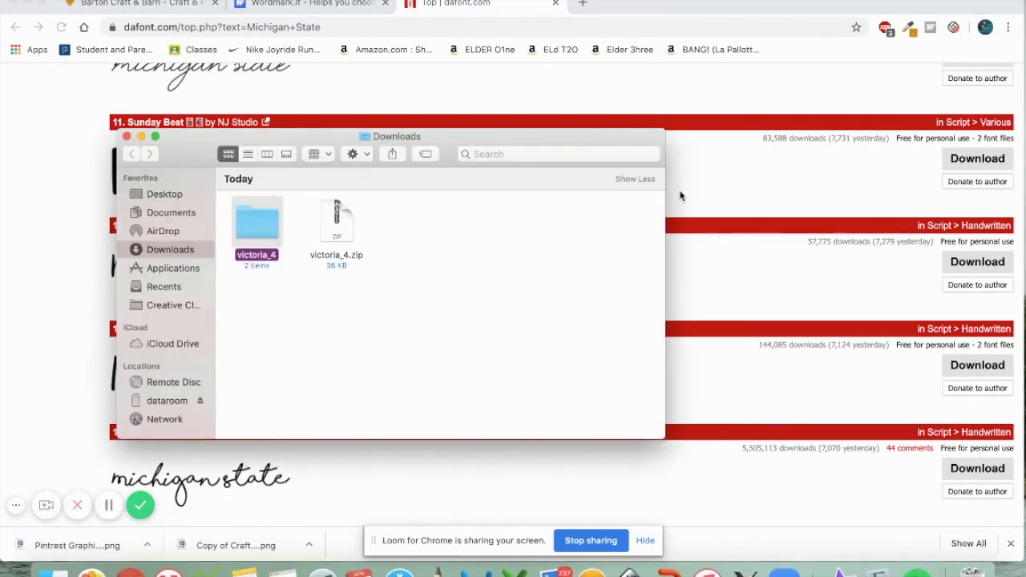
left_click(127, 136)
scroll(430, 458, "up", 15)
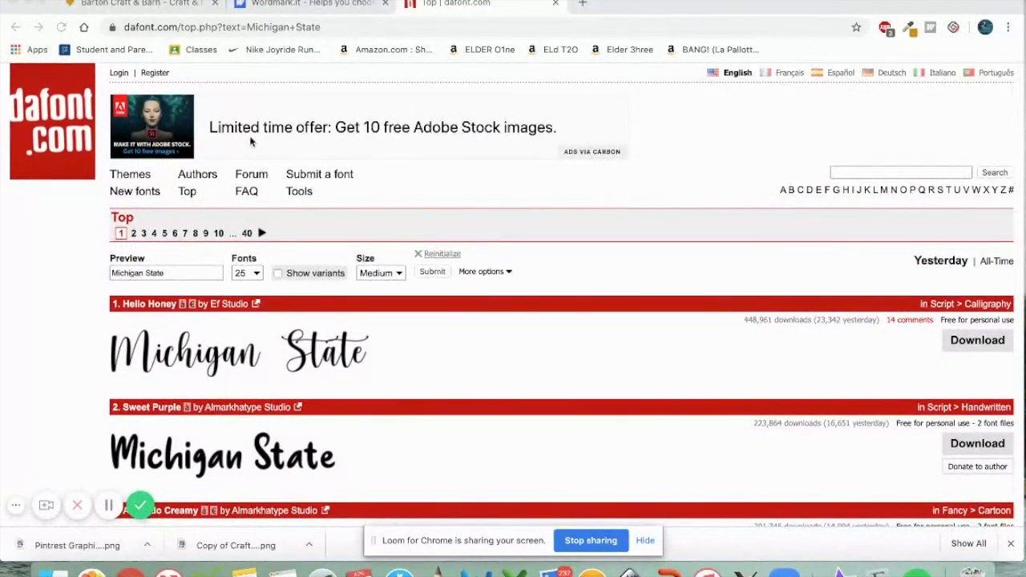
Open DaFont's Script > Brush category and browse its Michigan State previews
left_click(131, 177)
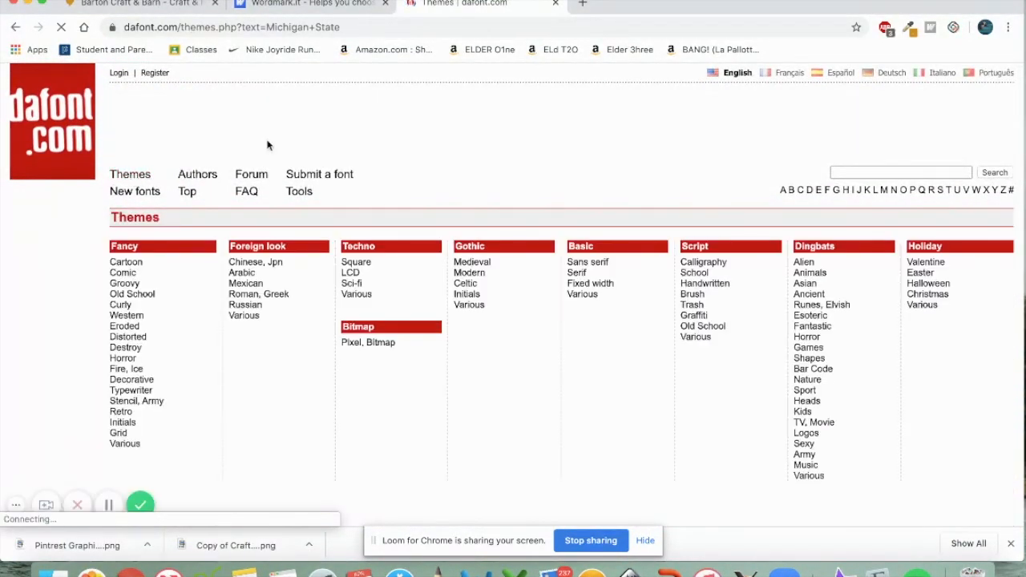
left_click(694, 296)
scroll(694, 297, "down", 5)
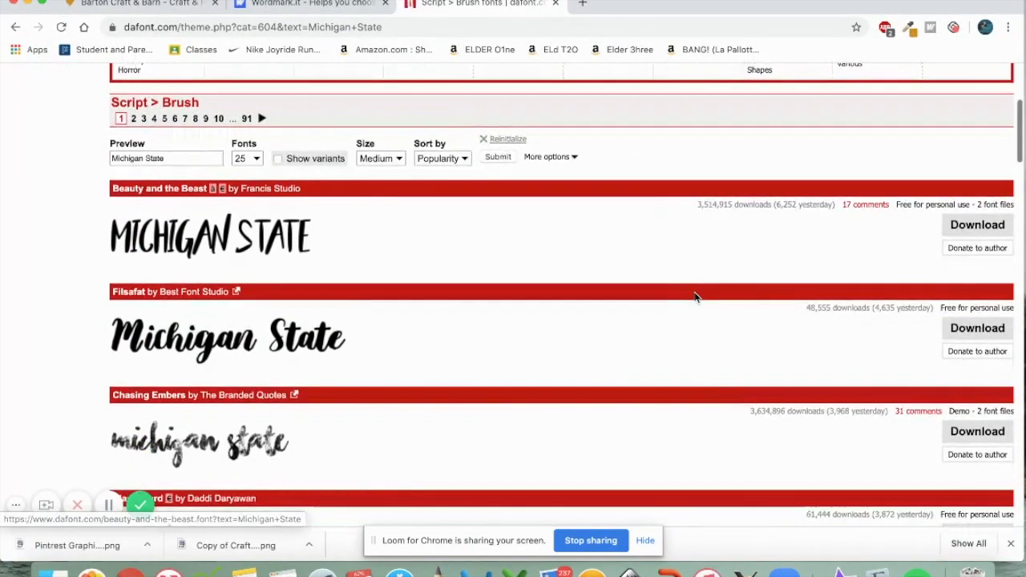
scroll(695, 298, "down", 6)
scroll(695, 297, "down", 6)
scroll(834, 328, "down", 3)
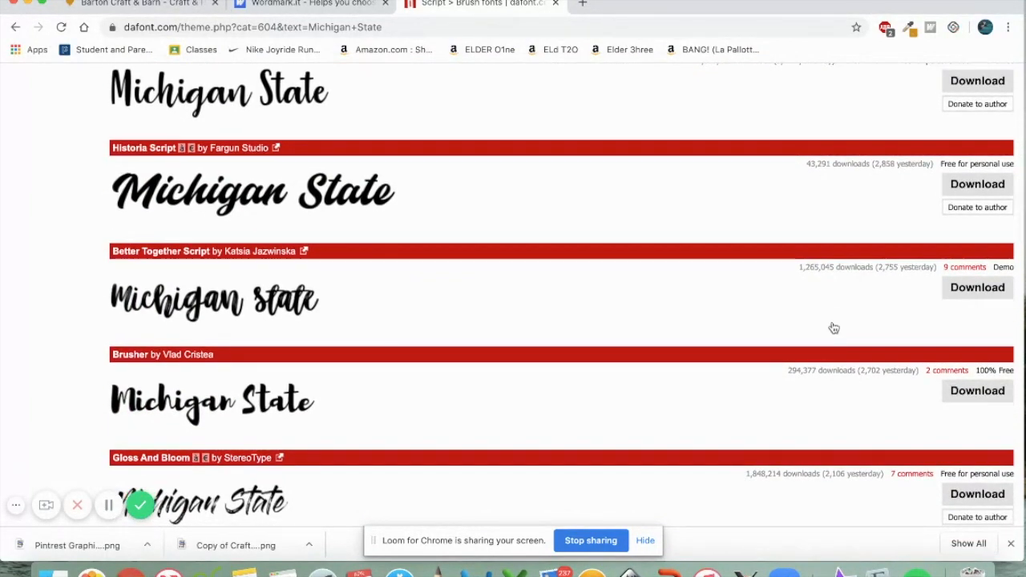
scroll(834, 328, "down", 7)
scroll(832, 326, "down", 4)
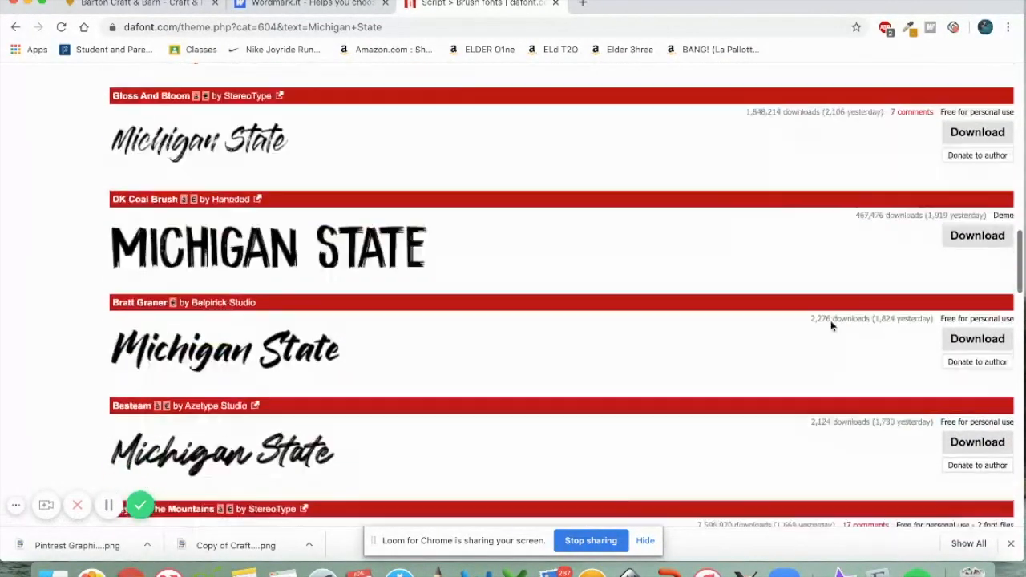
scroll(831, 324, "down", 15)
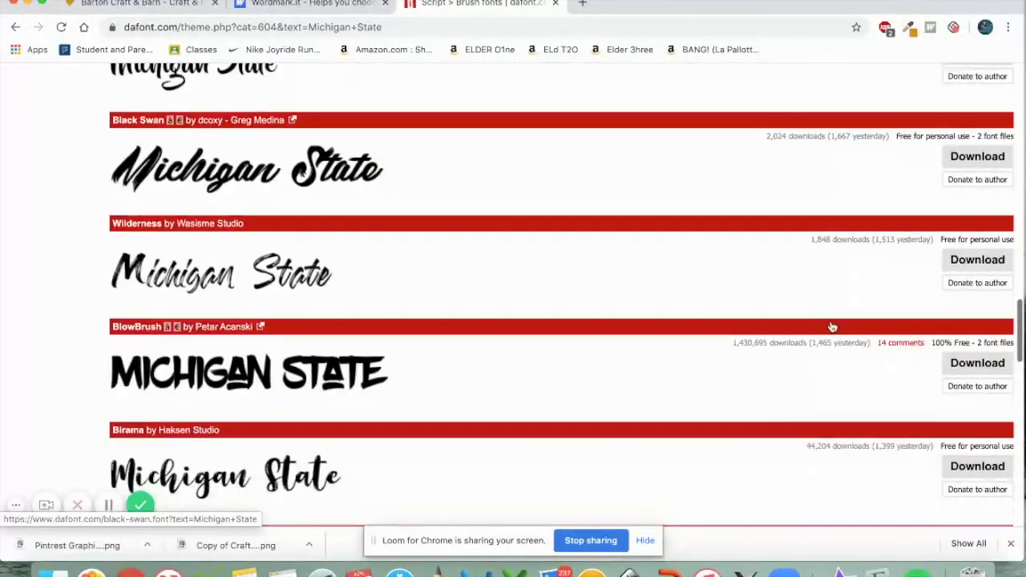
scroll(832, 327, "down", 13)
scroll(831, 327, "down", 14)
scroll(832, 327, "up", 20)
scroll(831, 326, "up", 20)
left_click(864, 173)
Search DaFont for 'auto' and download the Autography font
type("auto")
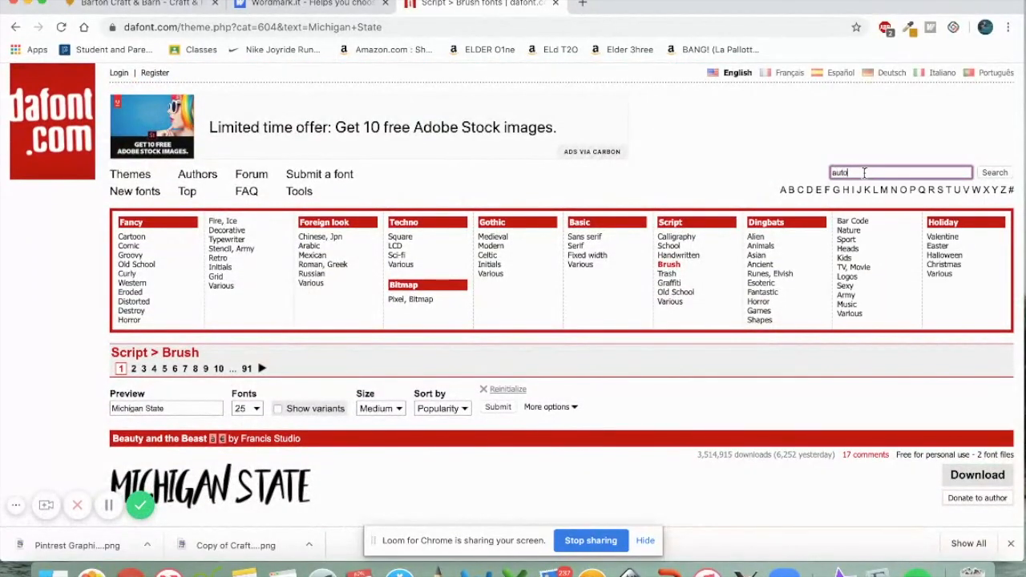
key("Return")
scroll(701, 463, "down", 18)
scroll(700, 464, "down", 5)
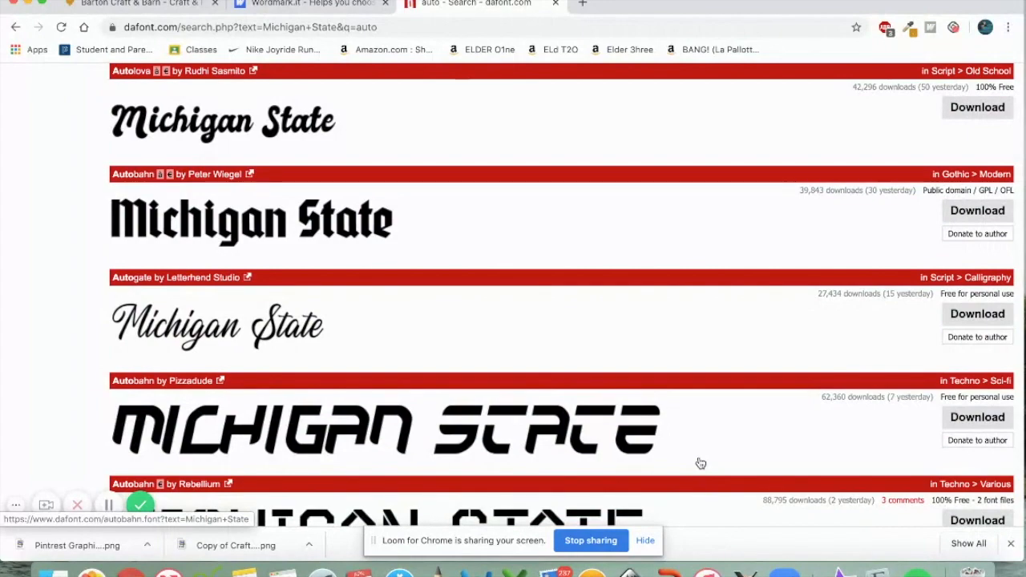
scroll(701, 464, "down", 12)
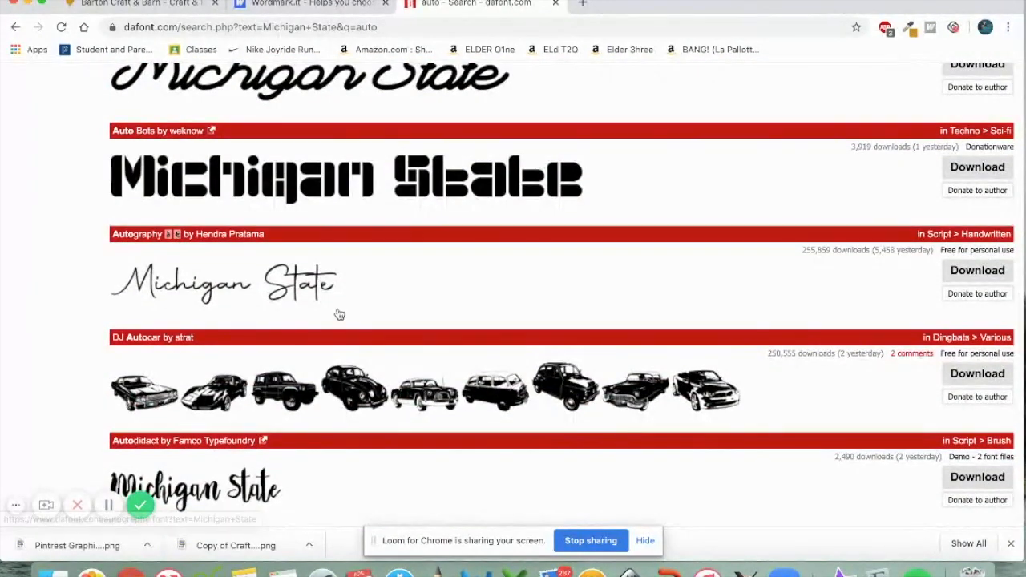
left_click(966, 273)
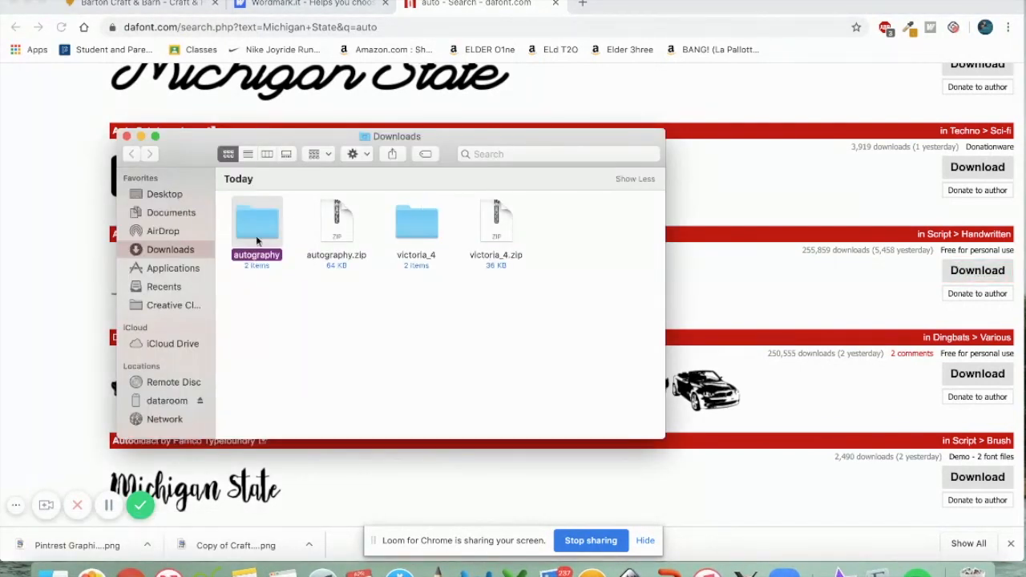
left_click(138, 267)
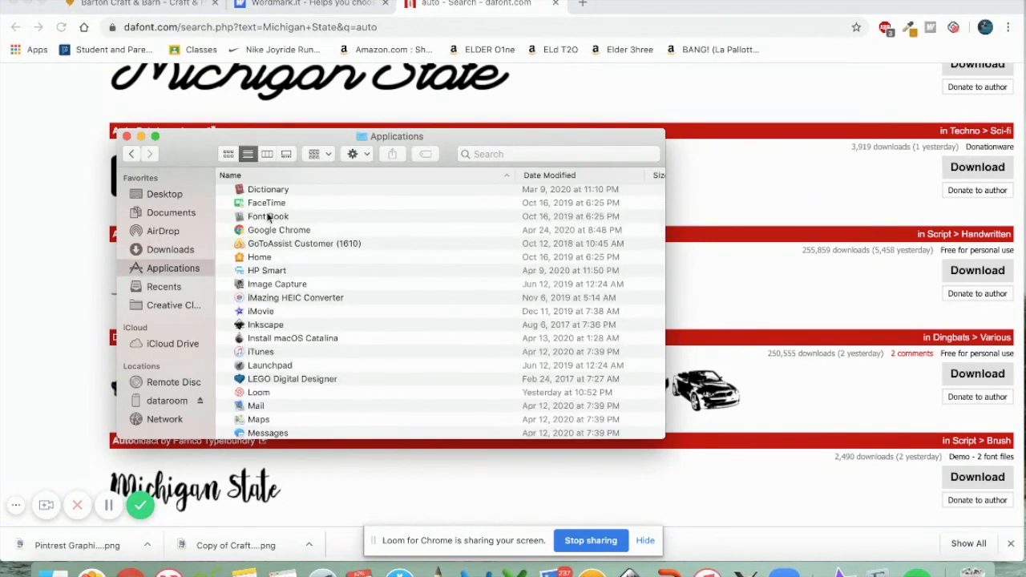
Launch Font Book and install Autography.otf from Downloads > autography
left_click(239, 221)
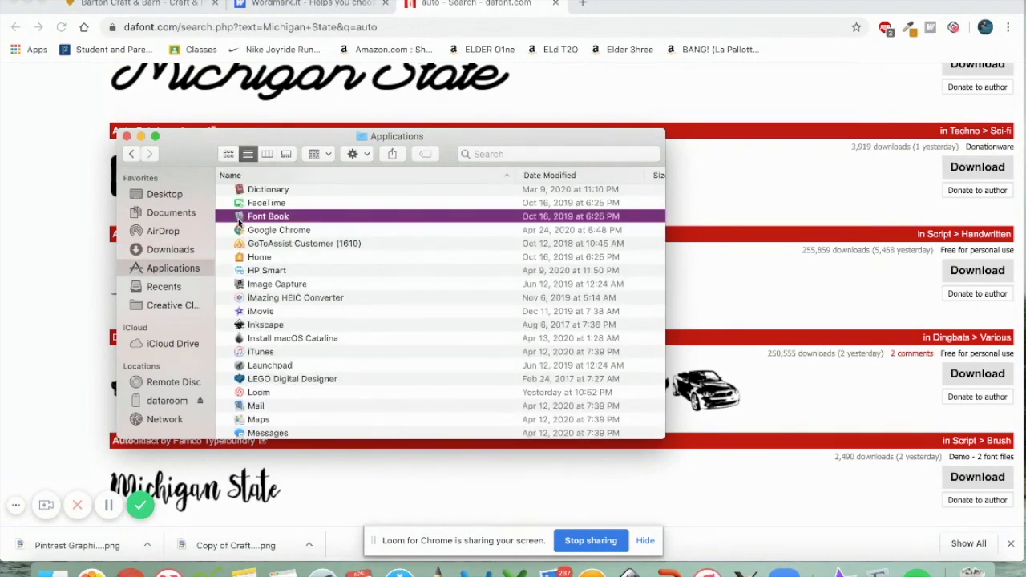
double_click(238, 219)
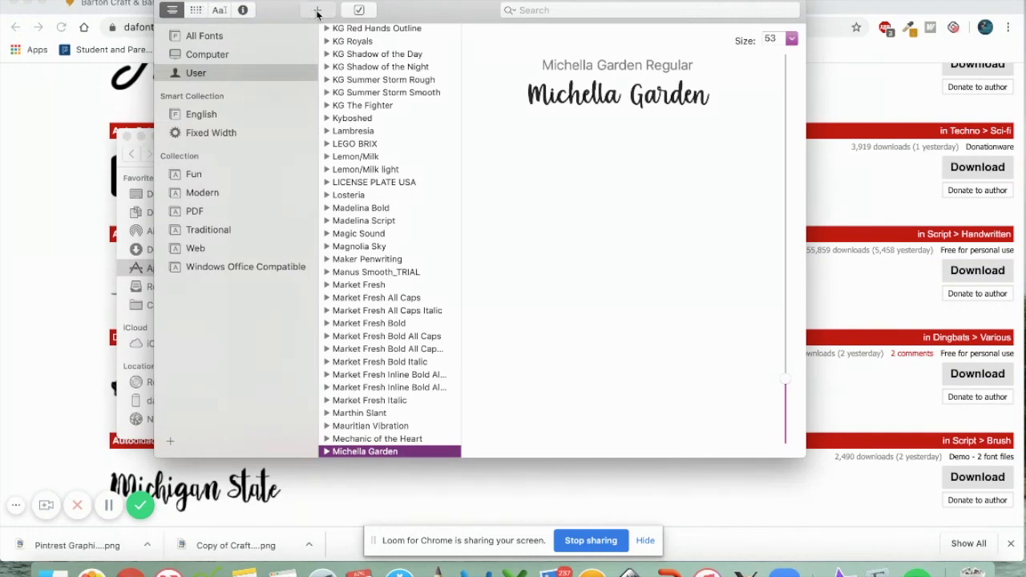
left_click(317, 12)
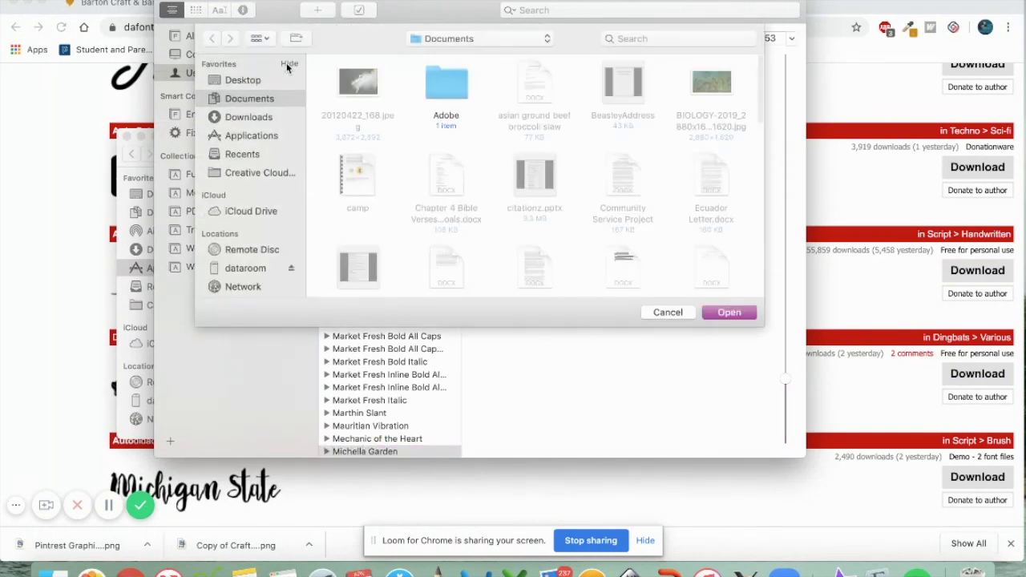
left_click(255, 118)
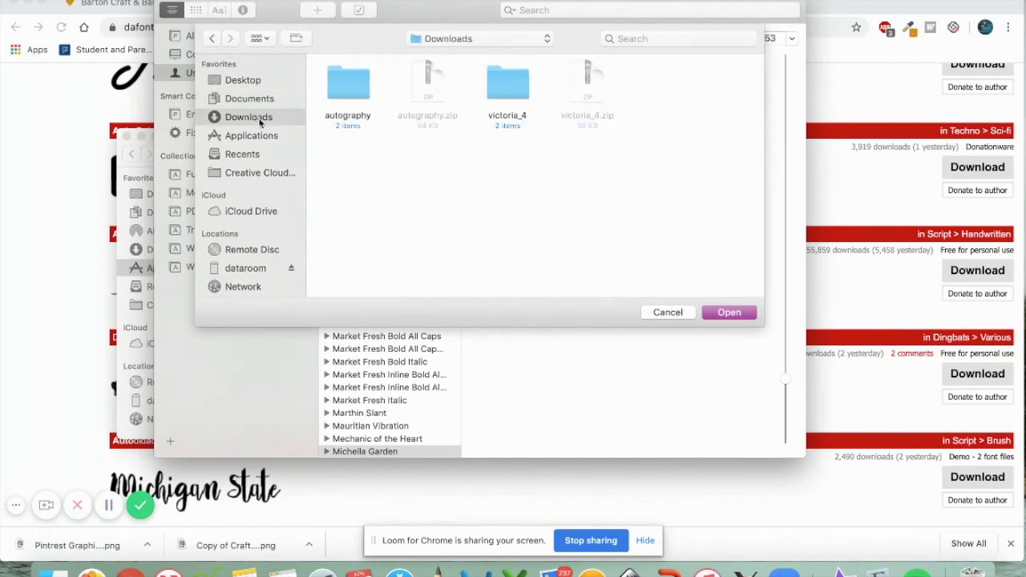
left_click(350, 95)
double_click(349, 96)
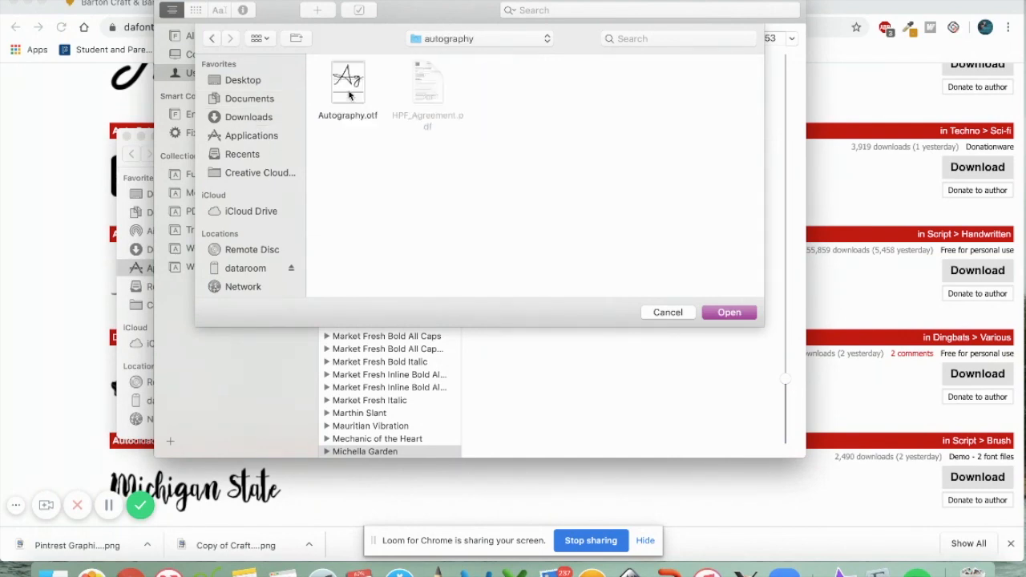
left_click(350, 102)
left_click(717, 312)
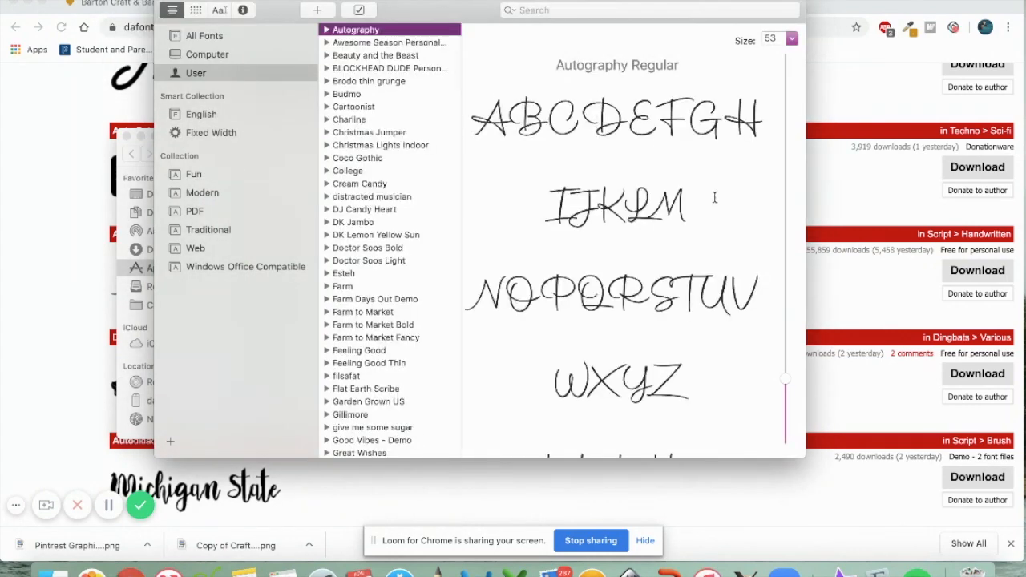
Install VictoriaDemo.otf from Downloads > victoria_4, then close Font Book
left_click(317, 11)
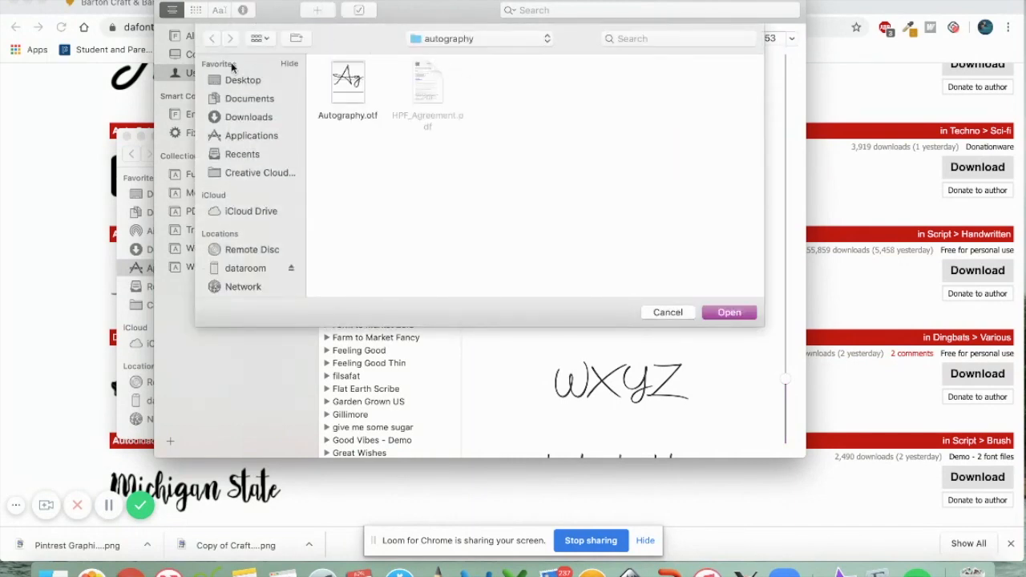
left_click(237, 120)
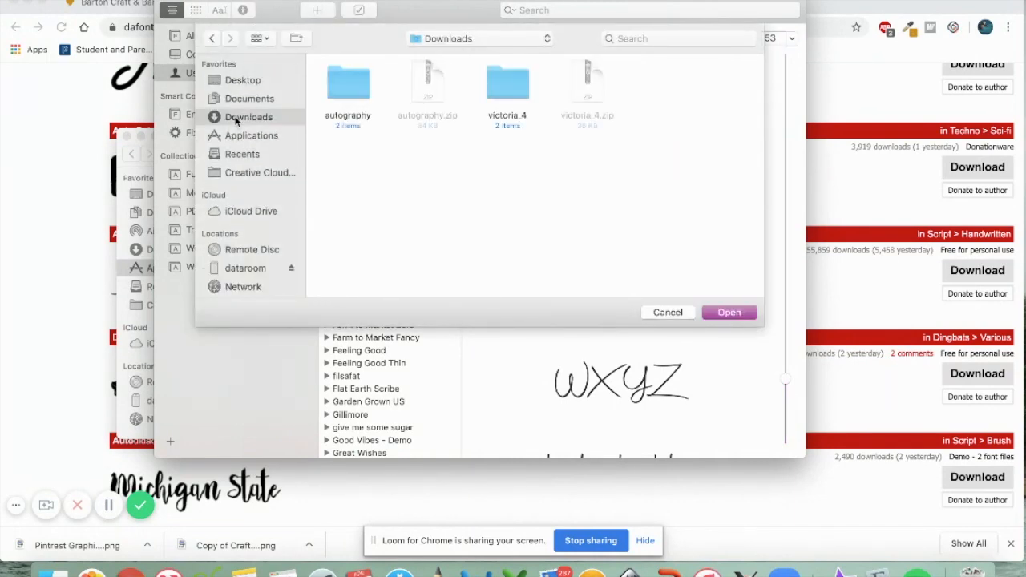
double_click(494, 83)
left_click(433, 82)
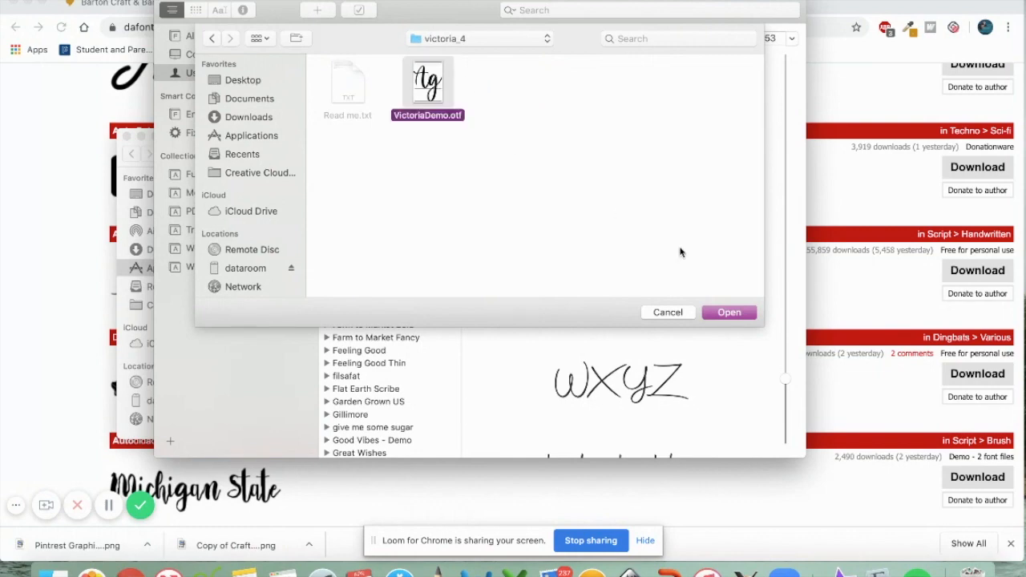
left_click(719, 314)
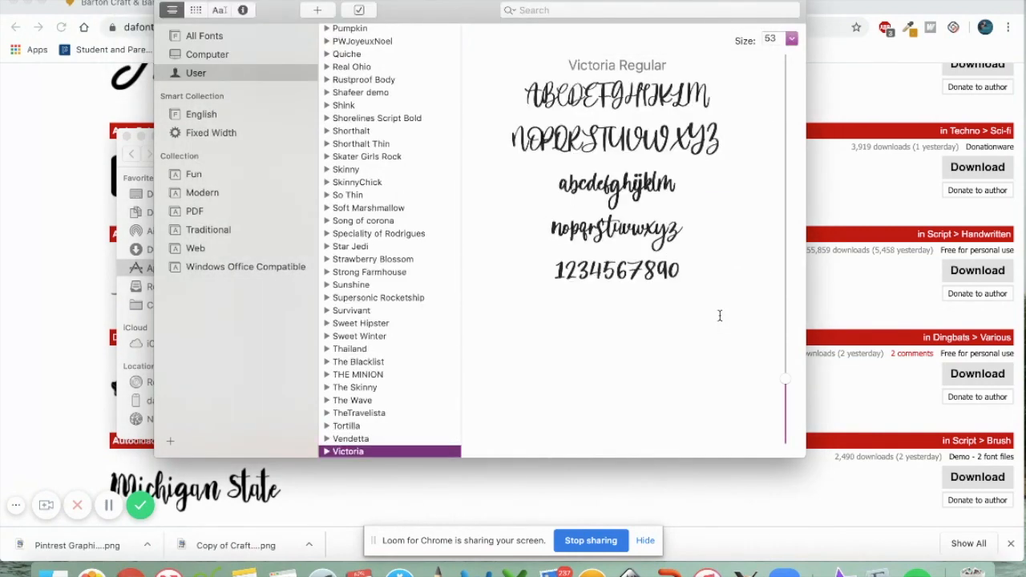
left_click(168, 1)
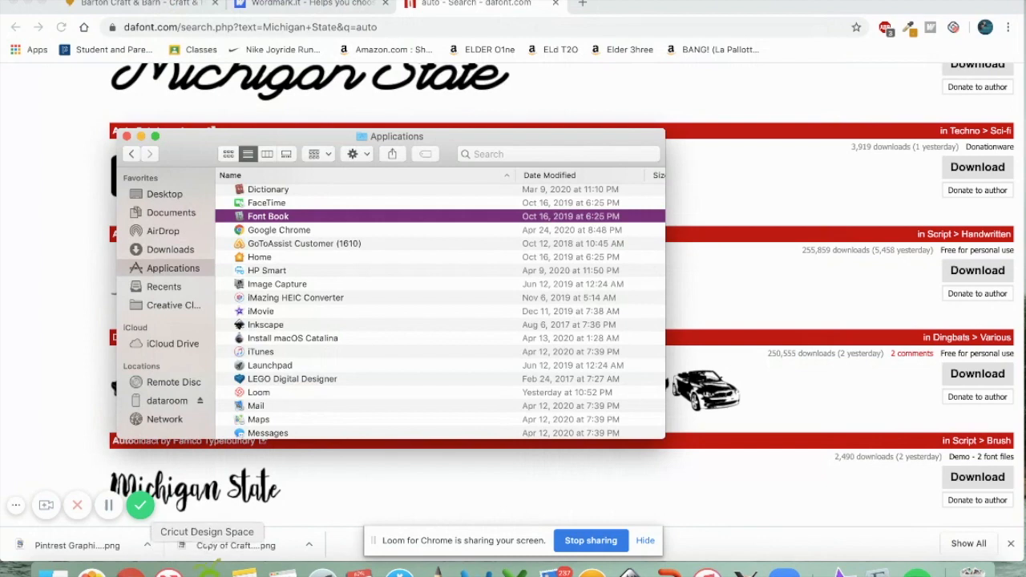
Launch Cricut Design Space and start a new blank project
left_click(213, 570)
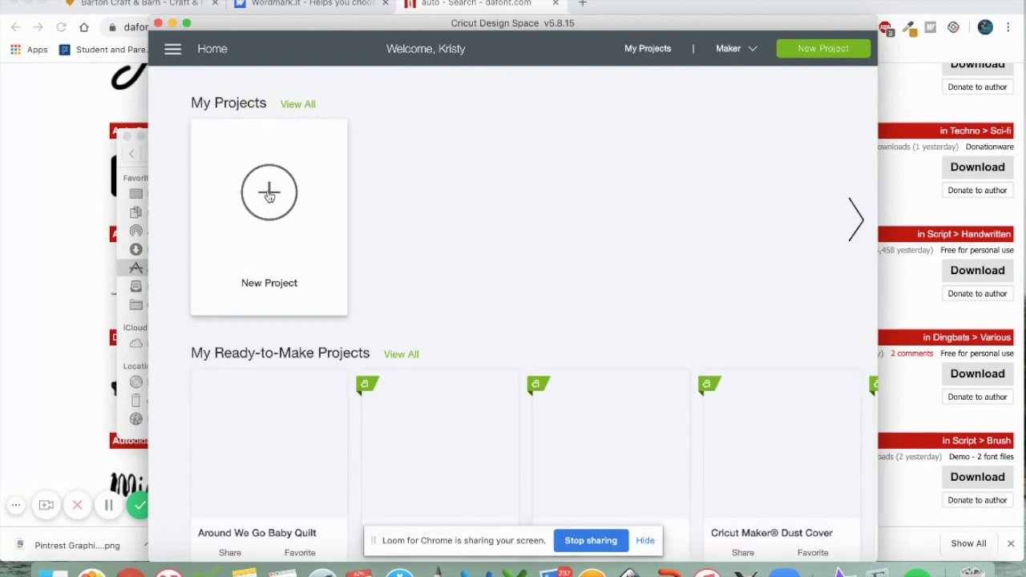
left_click(269, 193)
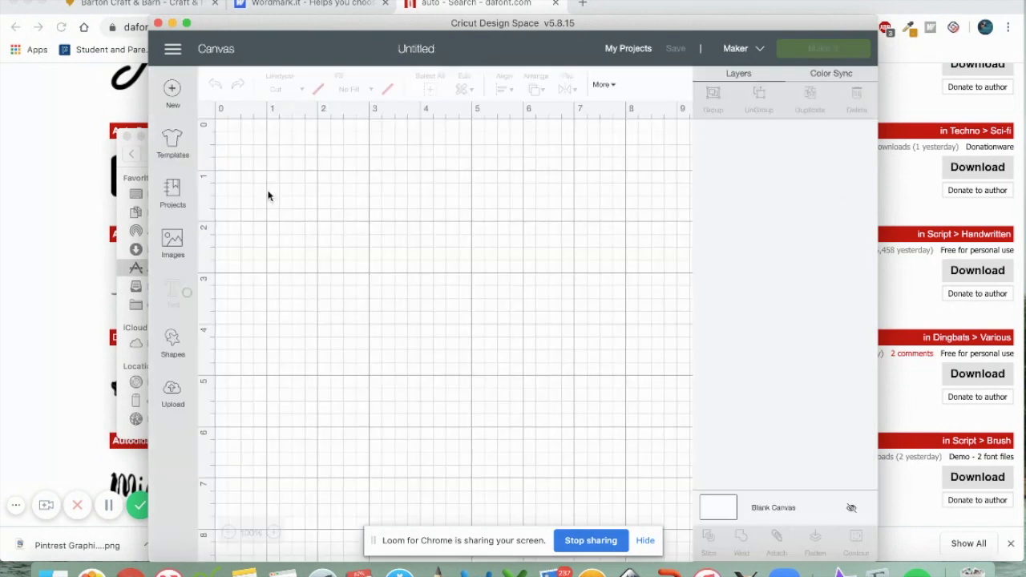
Add 'Michigan State' text to the canvas and set it in the Autography font
left_click(173, 295)
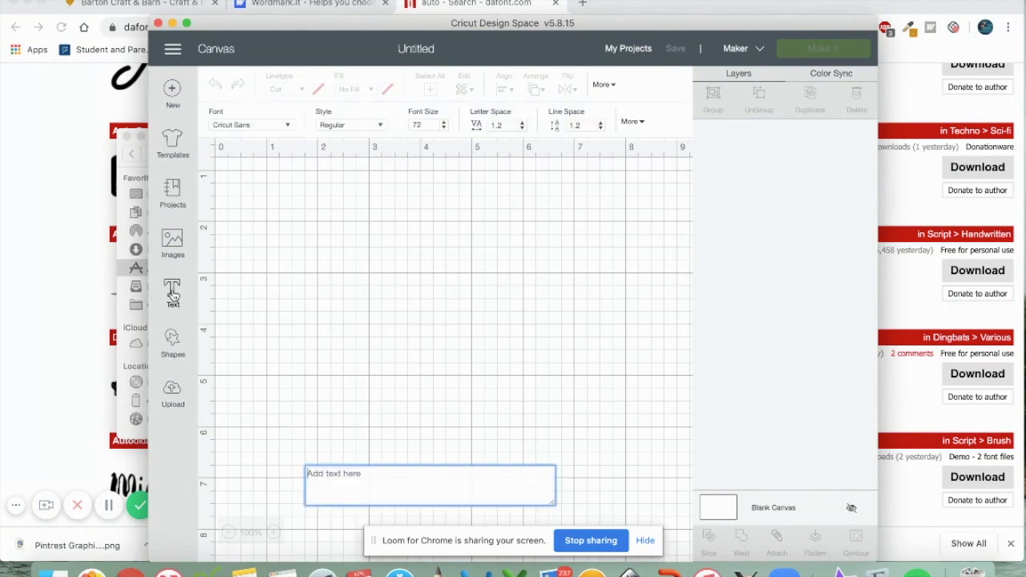
type("Michigan State")
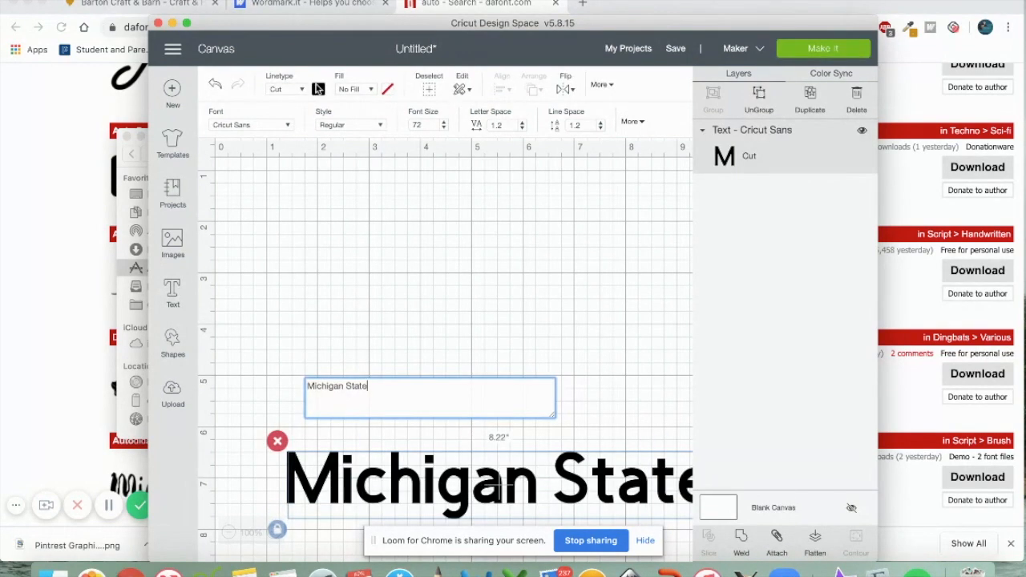
left_click(288, 127)
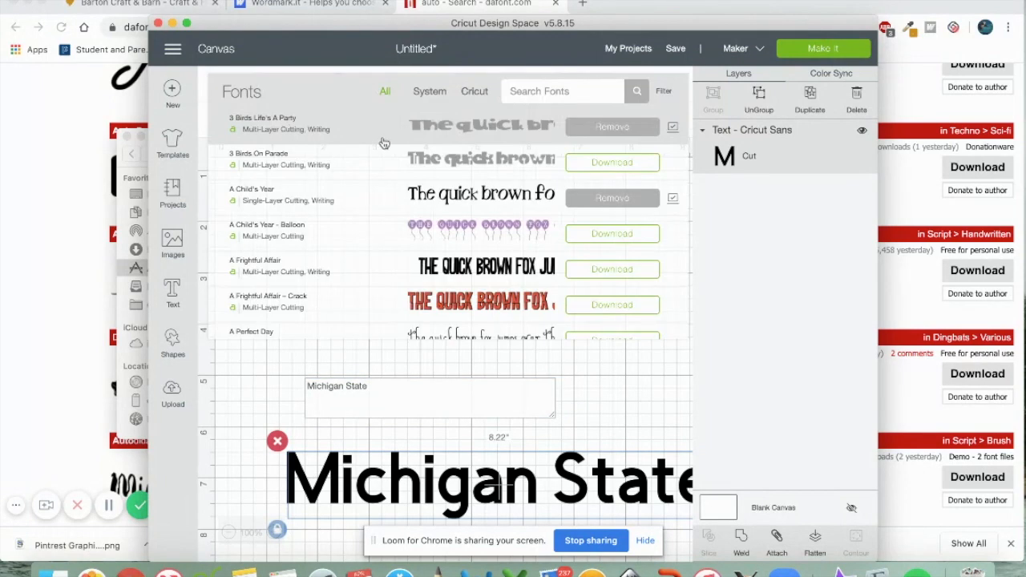
left_click(516, 93)
type("auto")
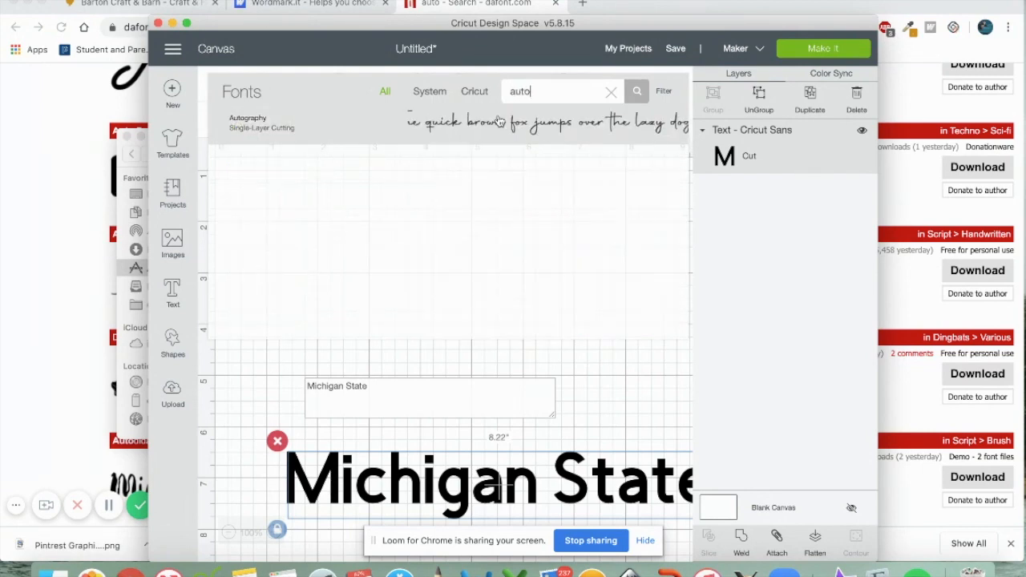
left_click(494, 120)
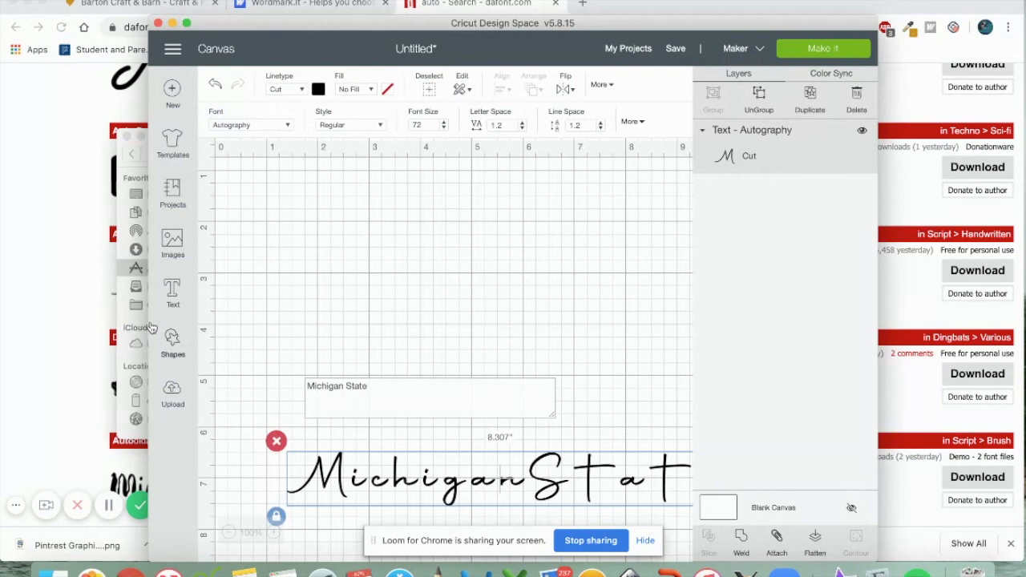
left_click_drag(150, 326, 28, 306)
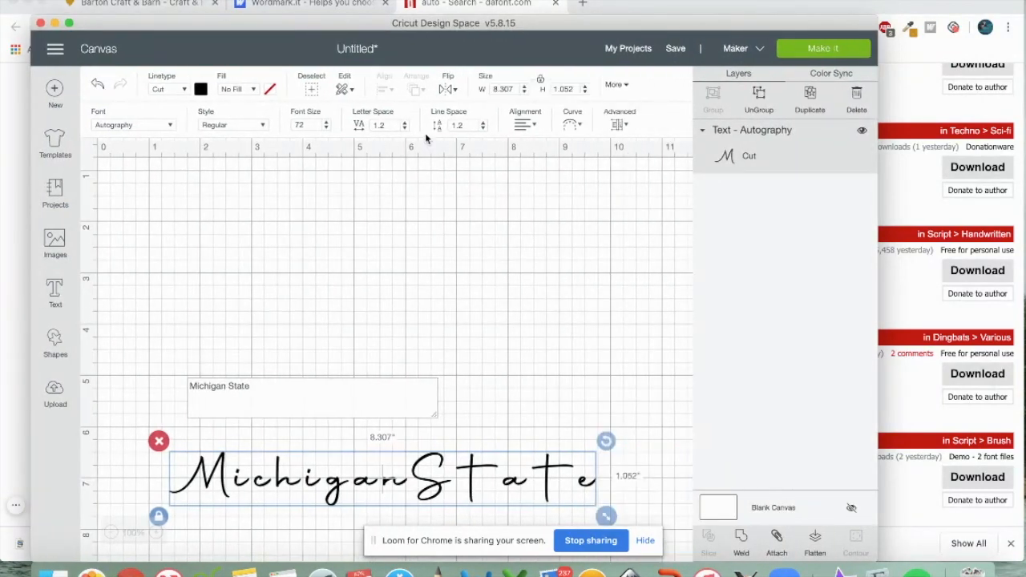
Move the text near the canvas top, set letter spacing to -0.2, and ungroup it
left_click(383, 126)
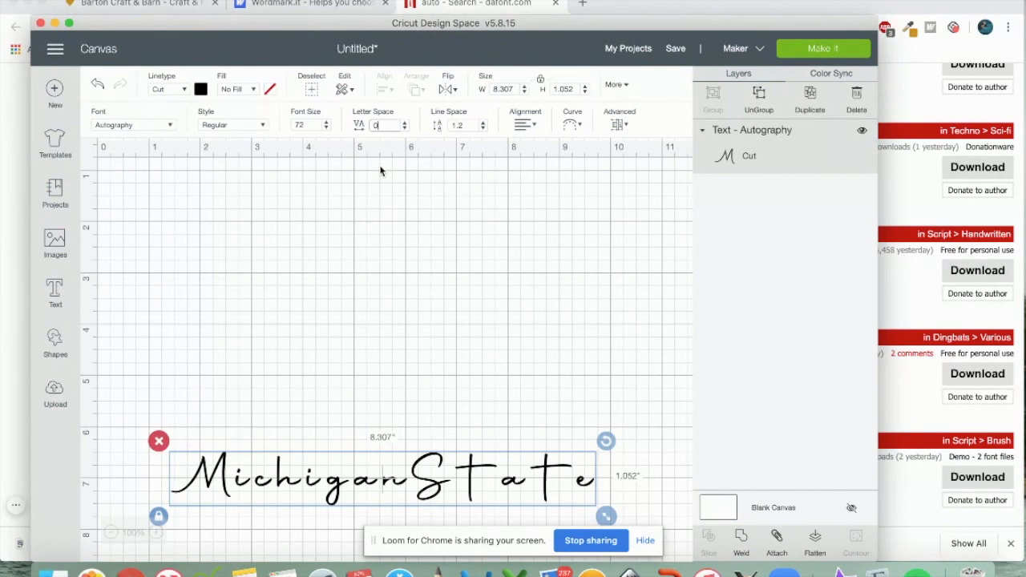
key("Return")
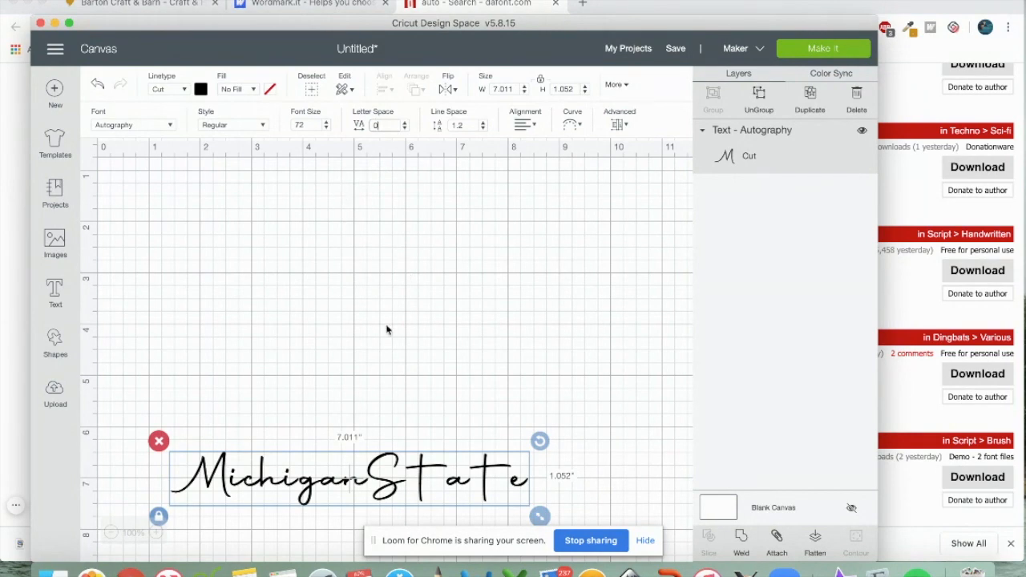
left_click_drag(387, 487, 403, 258)
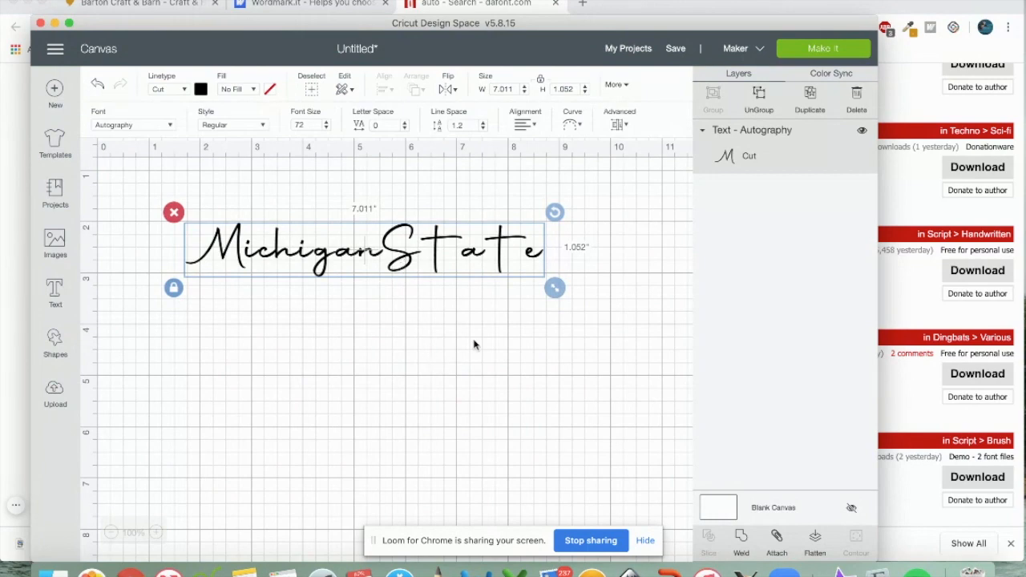
left_click(404, 129)
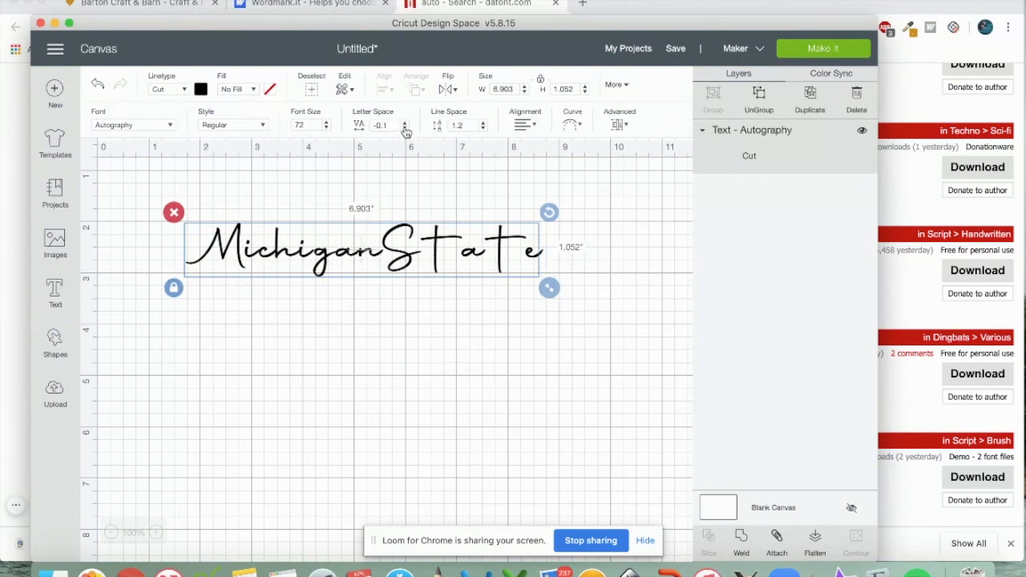
left_click(405, 128)
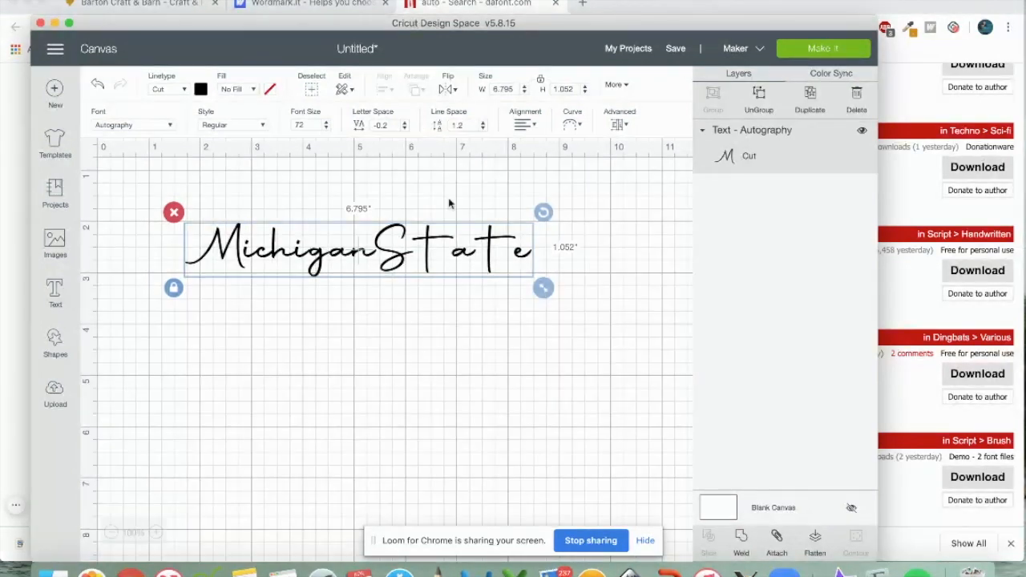
left_click(759, 96)
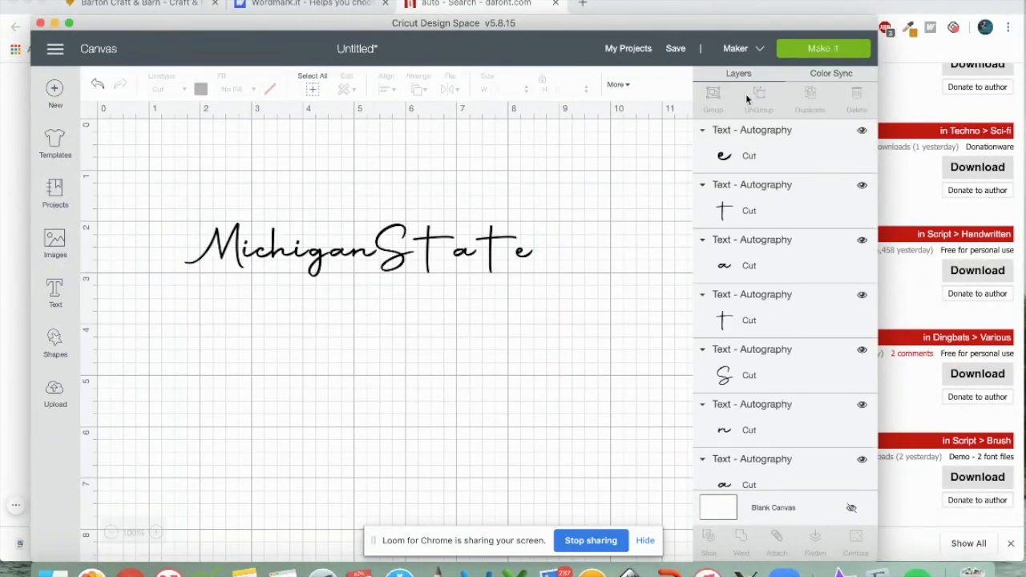
Shift State's capital S to open a gap after Michigan, then bring up the dafont results in Chrome
left_click(406, 269)
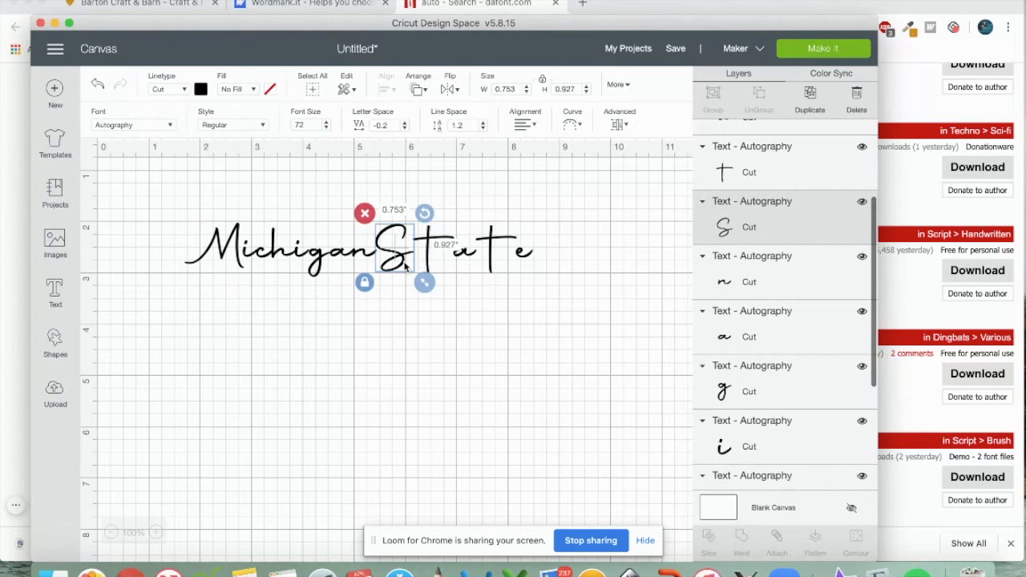
key("Right")
key("Right")
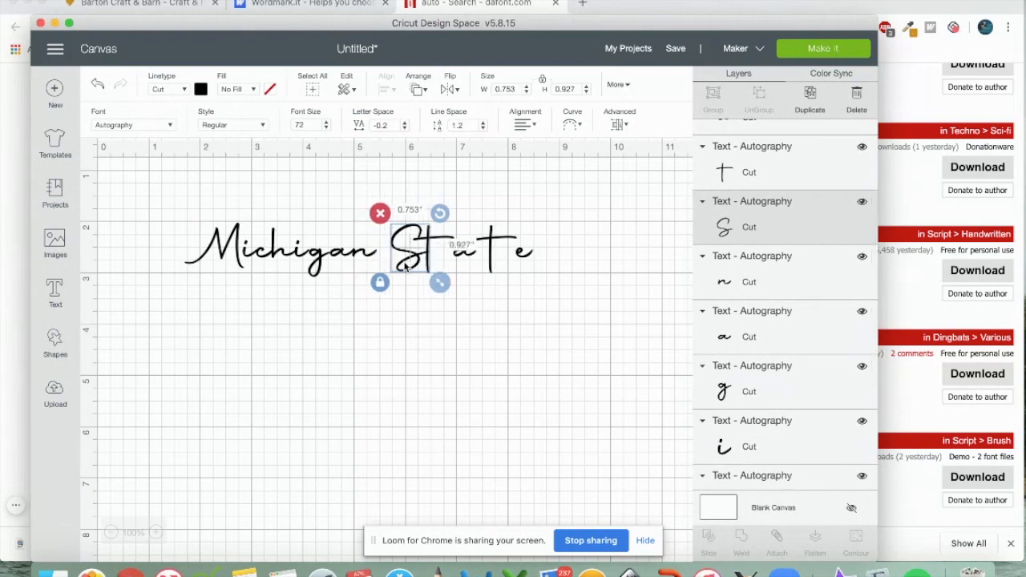
key("Left")
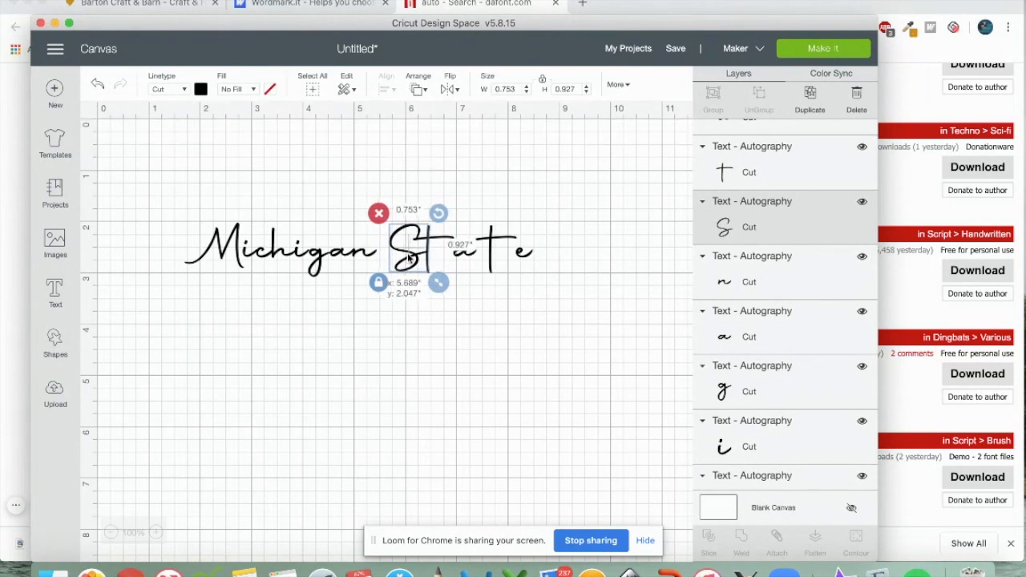
left_click_drag(544, 282, 469, 263)
left_click(469, 291)
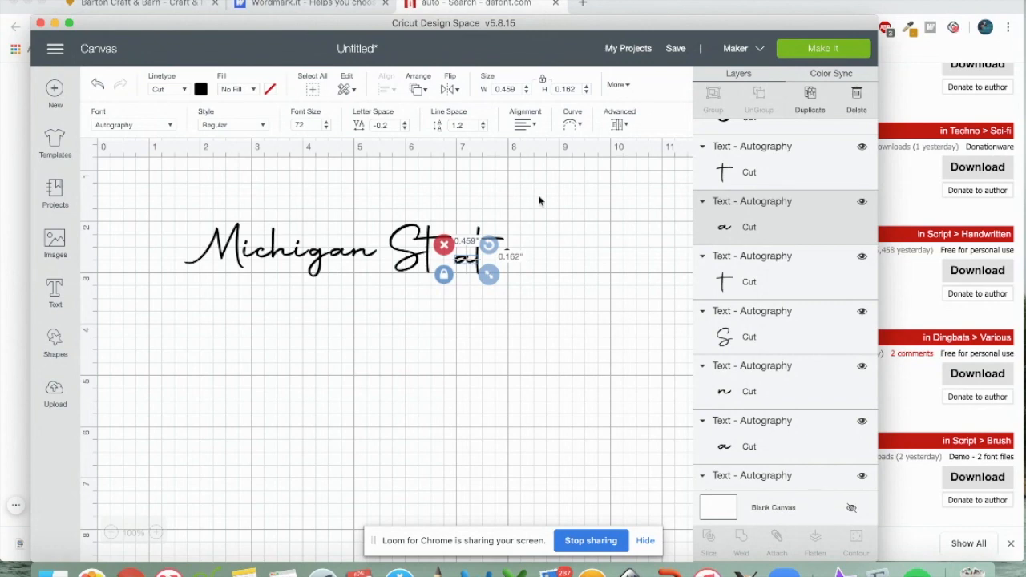
left_click(468, 7)
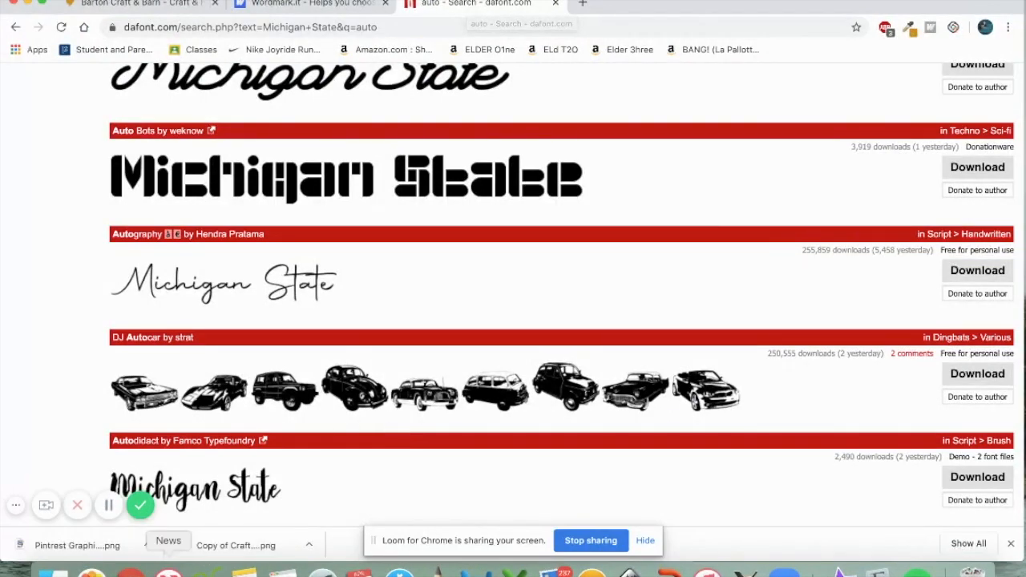
Return to Cricut Design Space and drag State's final e slightly to the left
left_click(207, 570)
left_click(547, 276)
left_click_drag(507, 257, 478, 262)
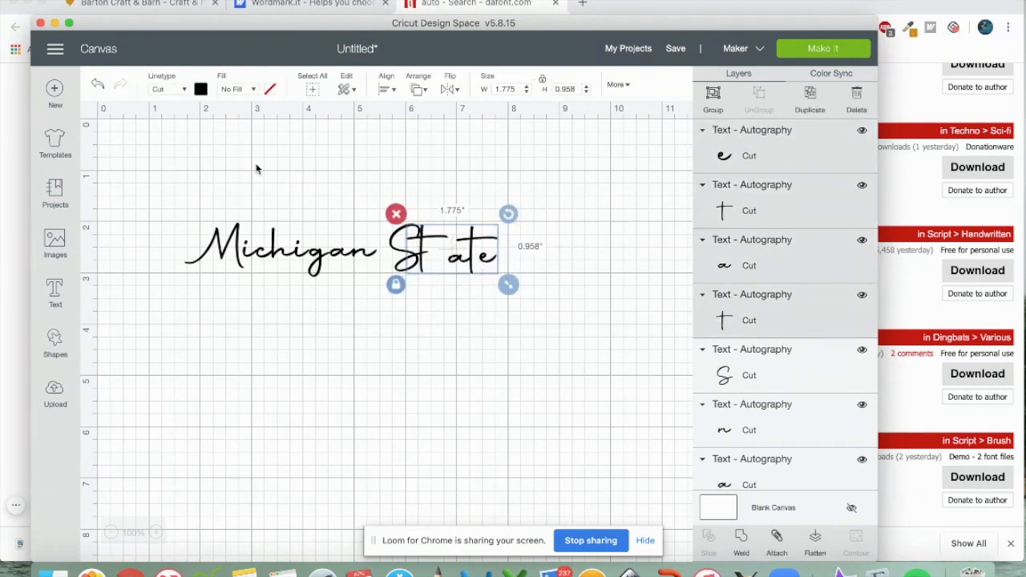
Undo the last letter move and reselect State's t, a and e letters
left_click(96, 84)
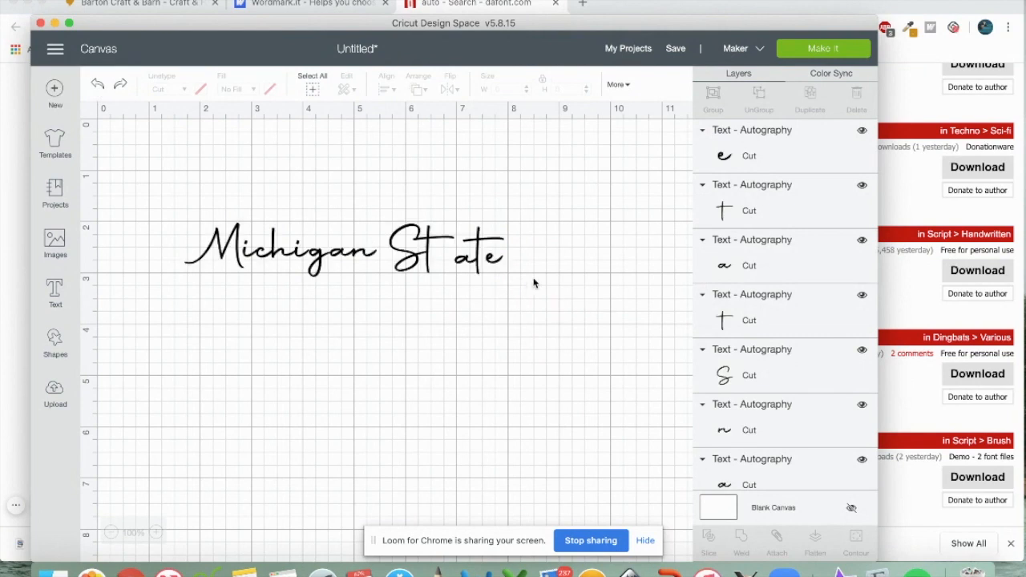
left_click_drag(527, 287, 454, 246)
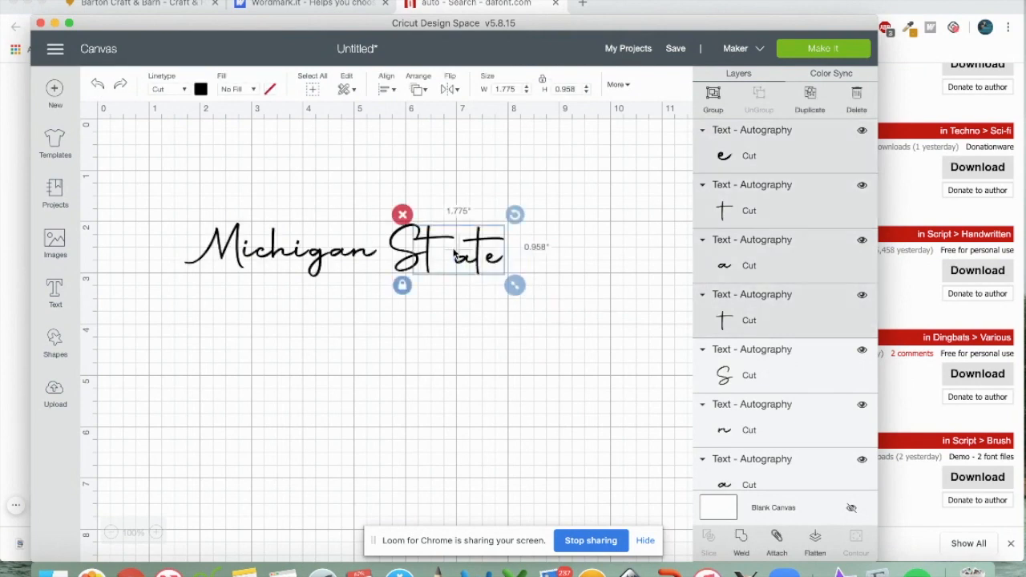
left_click(469, 291)
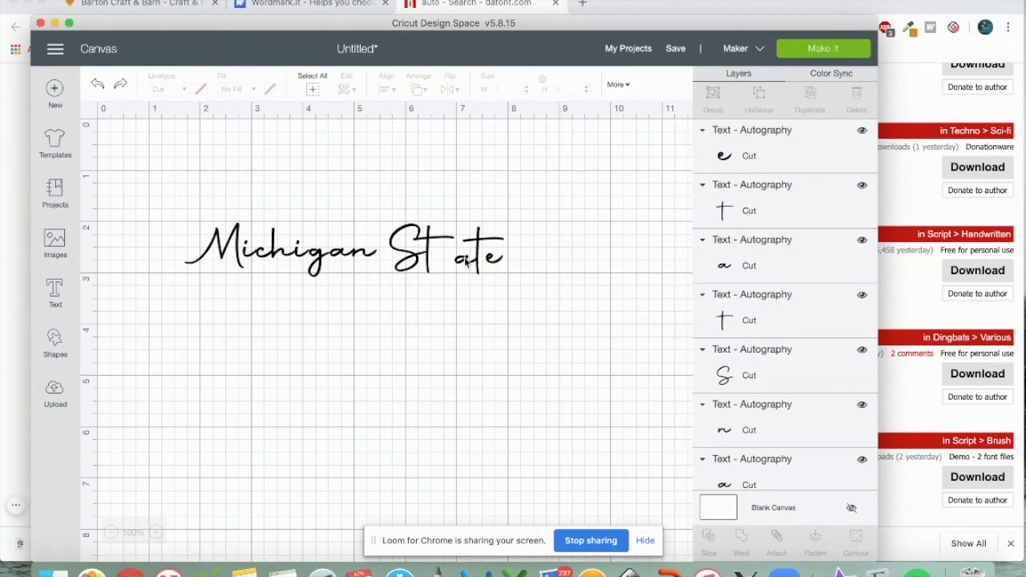
left_click(465, 262)
left_click(462, 267, "shift")
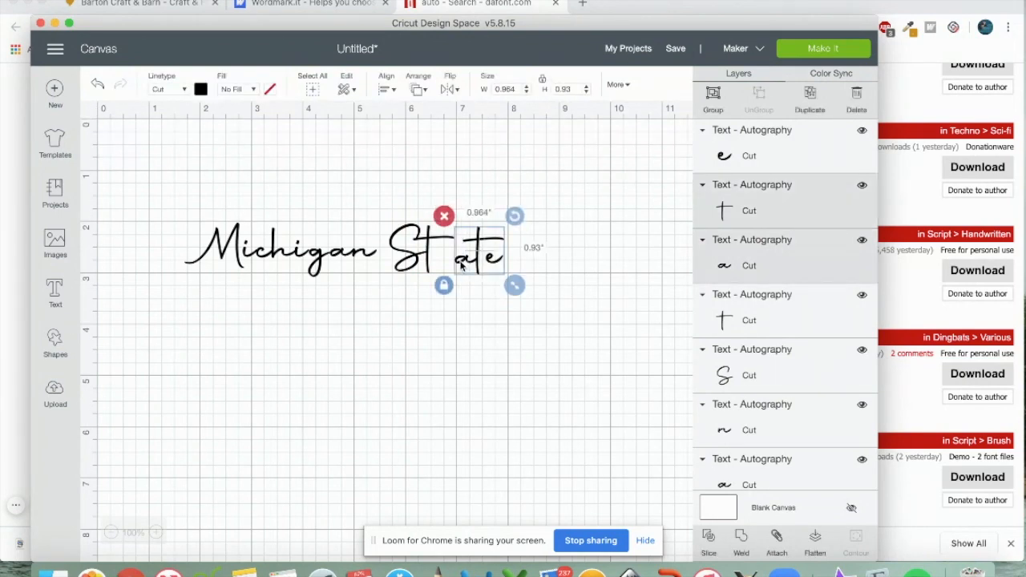
left_click(499, 262, "shift")
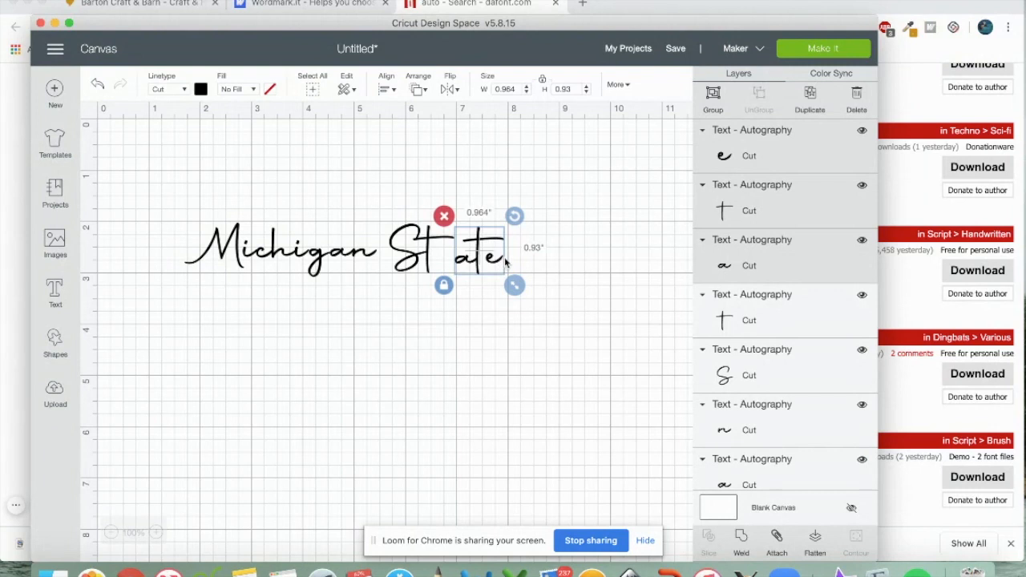
left_click(505, 262)
Slide State's t and a to close the gaps, then group all letters (5.843 × 1.052)
left_click_drag(508, 284, 459, 269)
left_click(494, 339)
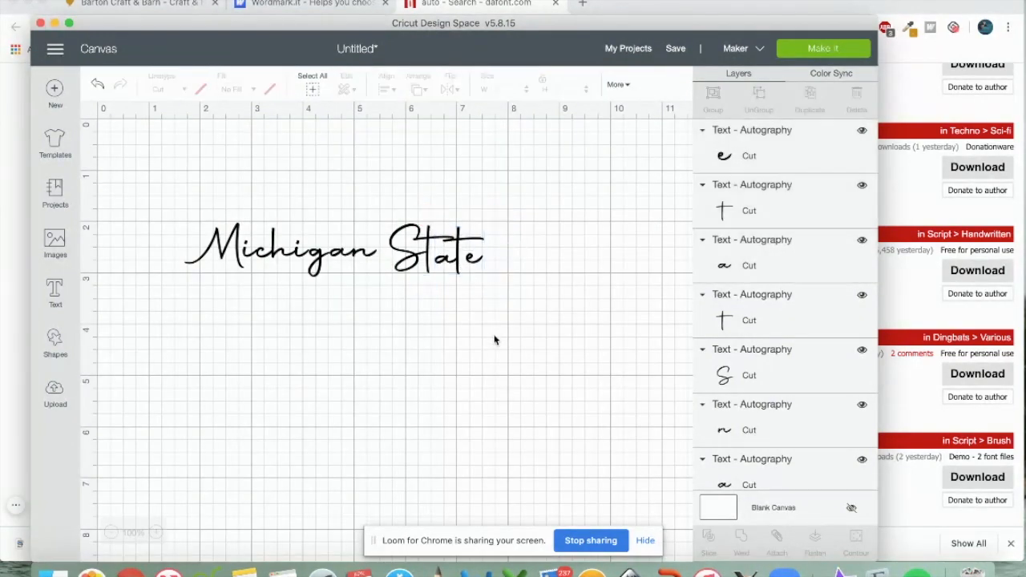
left_click_drag(175, 200, 496, 295)
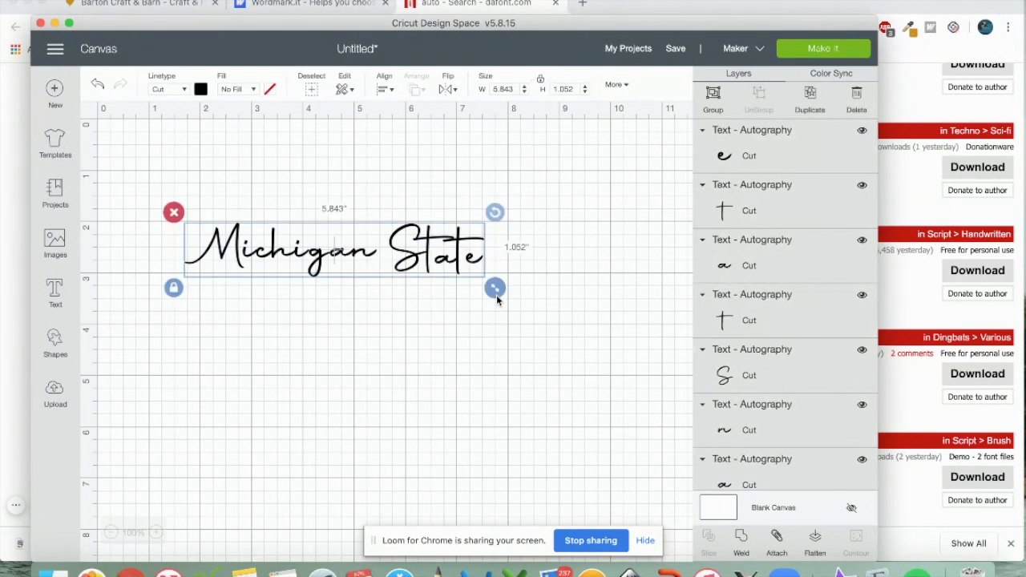
left_click(713, 95)
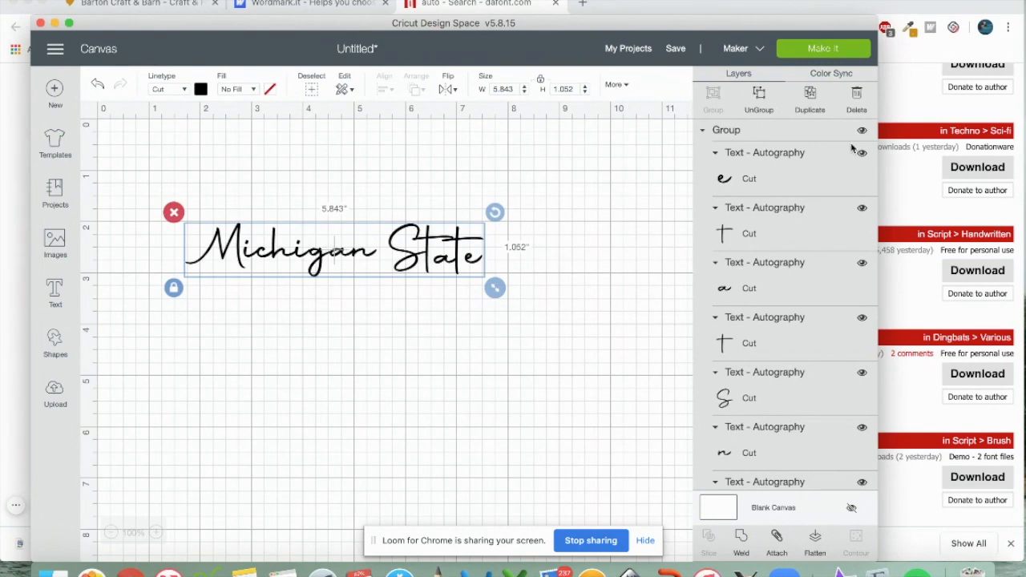
left_click(813, 50)
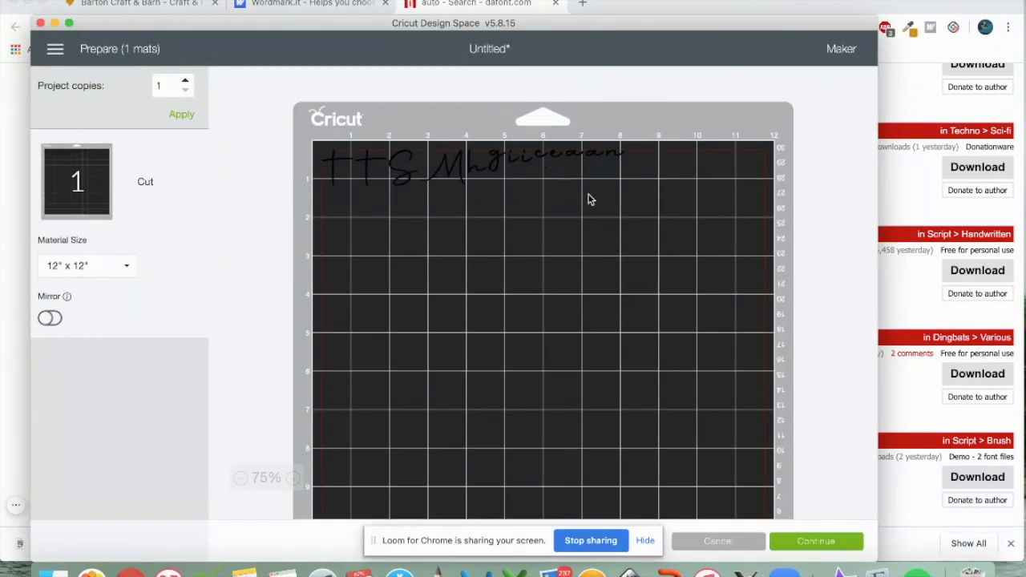
left_click(713, 544)
left_click_drag(146, 188, 542, 343)
left_click(522, 305)
Ungroup the letters and move the five State letters below Michigan
left_click(431, 255)
left_click(759, 98)
left_click_drag(520, 304, 384, 184)
left_click_drag(449, 274, 194, 274)
left_click(401, 371)
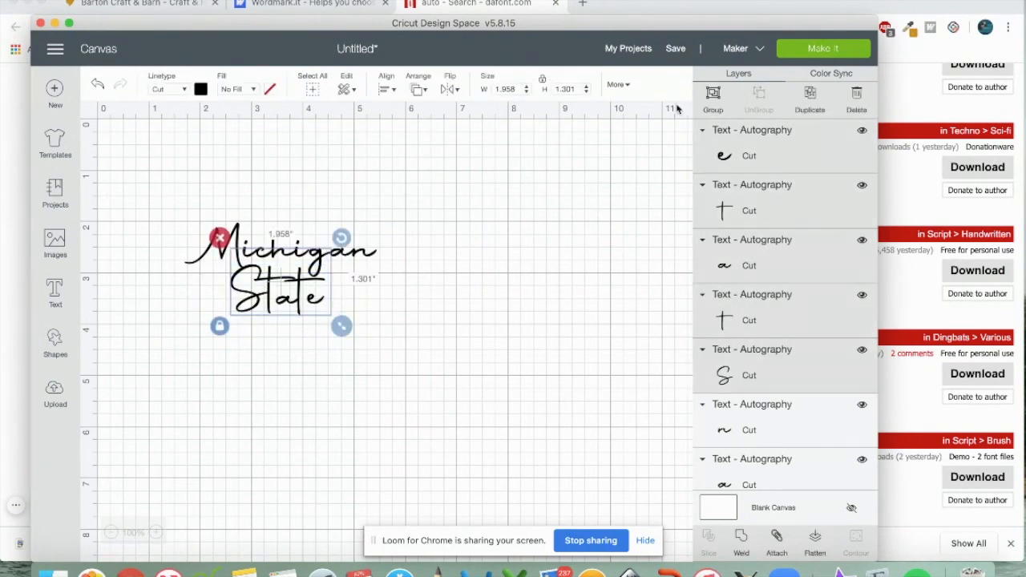
Try grouping and lowering State, then undo back to the single-line layout
left_click(712, 95)
left_click(193, 210)
left_click_drag(192, 205, 398, 263)
left_click(502, 325)
left_click_drag(290, 303, 289, 353)
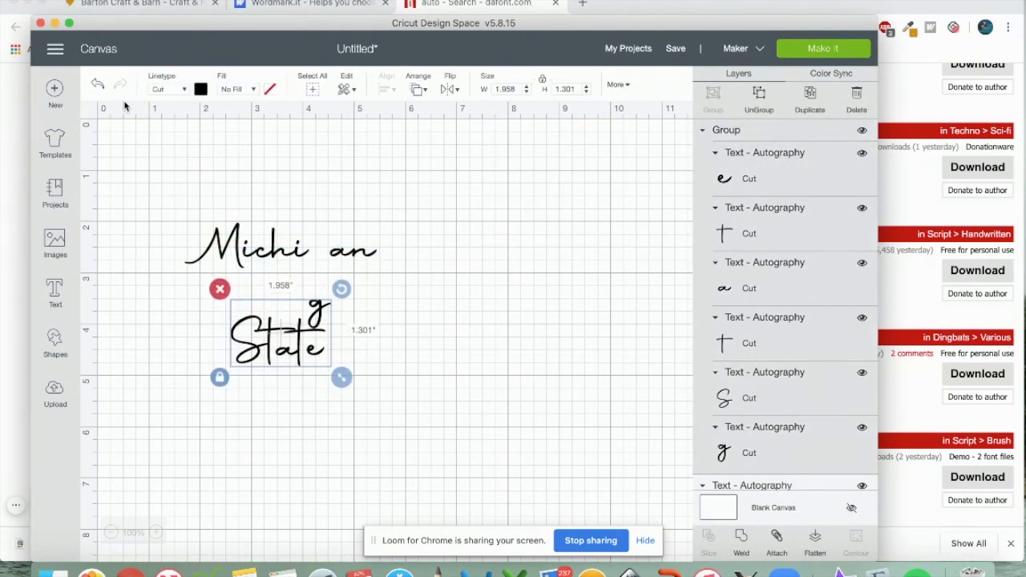
left_click(97, 83)
left_click(97, 84)
left_click(97, 84)
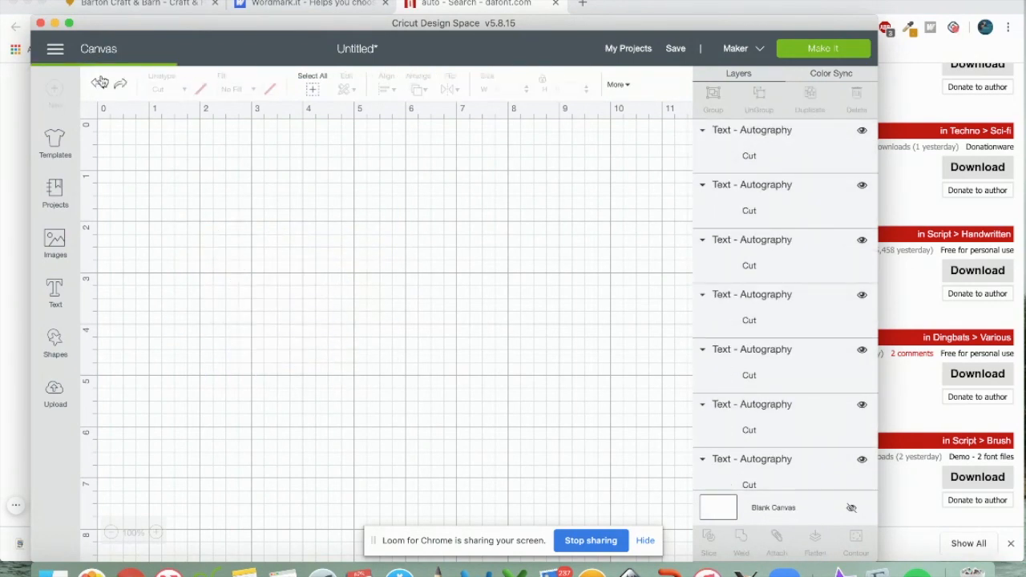
left_click(97, 83)
Regroup the State letters and place the group beneath Michigan
left_click_drag(505, 277, 395, 210)
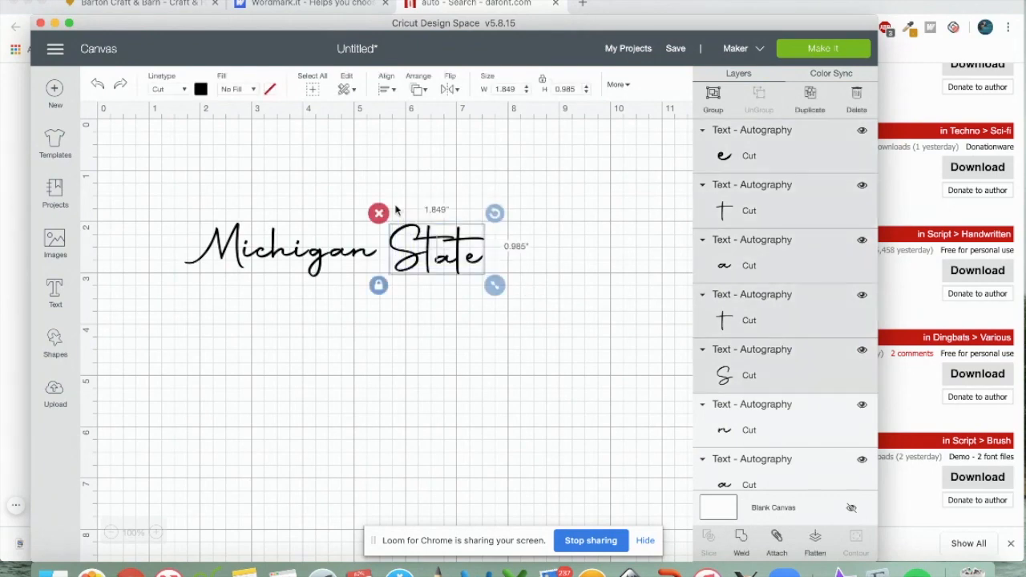
left_click(713, 94)
left_click_drag(469, 258, 436, 320)
left_click_drag(180, 212, 377, 264)
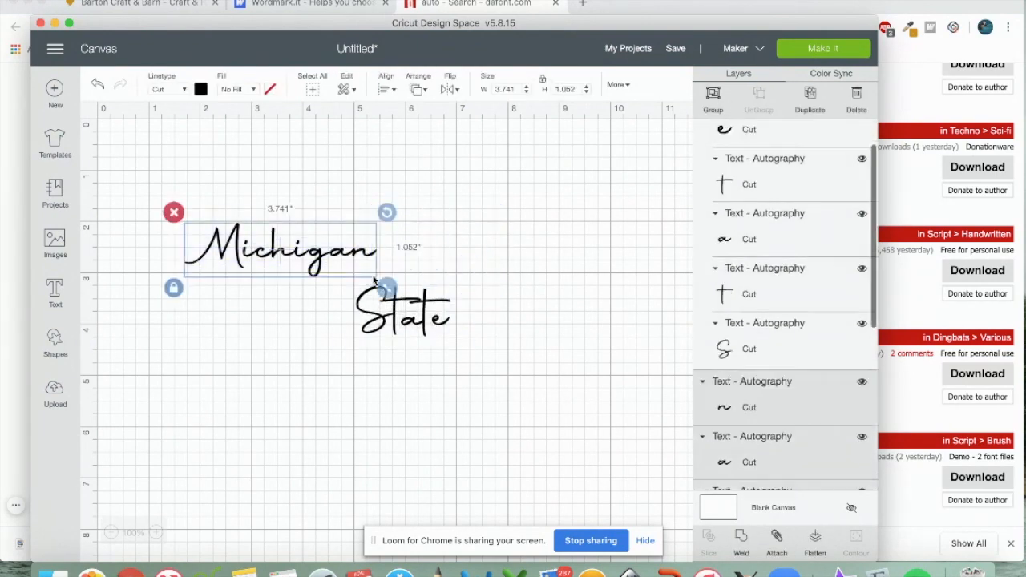
left_click_drag(413, 311, 285, 290)
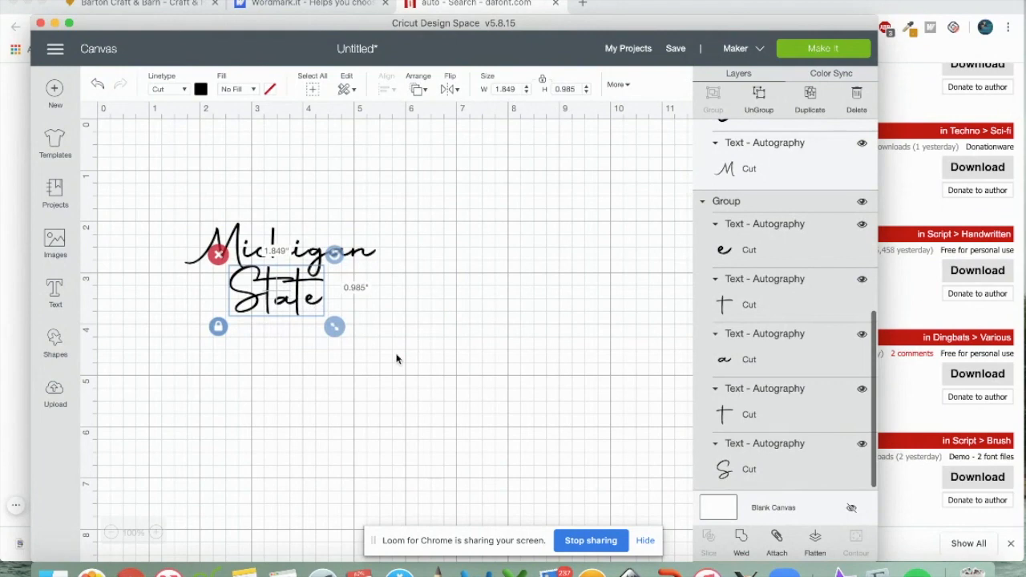
Centre State horizontally under Michigan with the Align options
left_click_drag(404, 366, 152, 220)
left_click(385, 89)
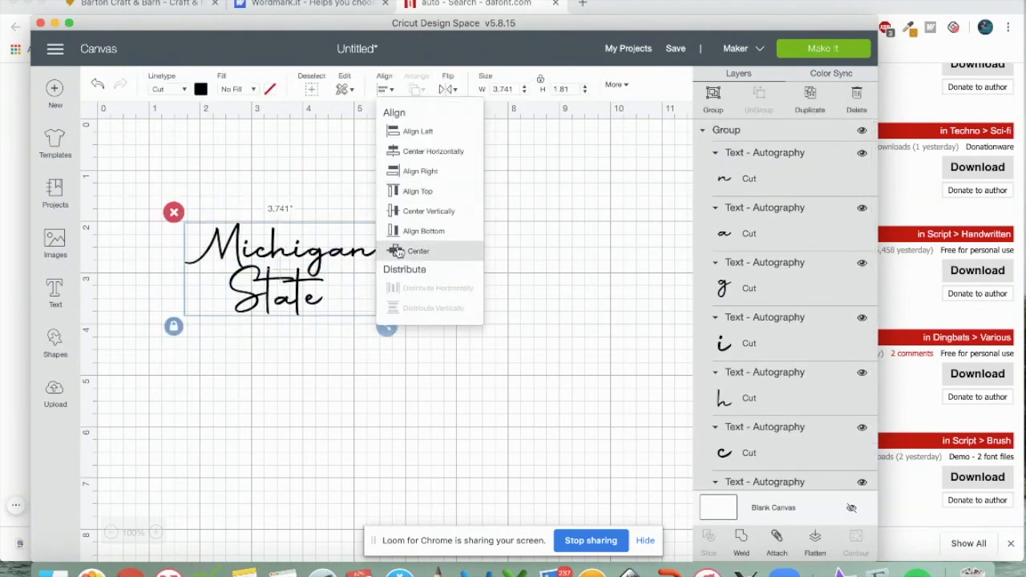
left_click(412, 154)
left_click(551, 299)
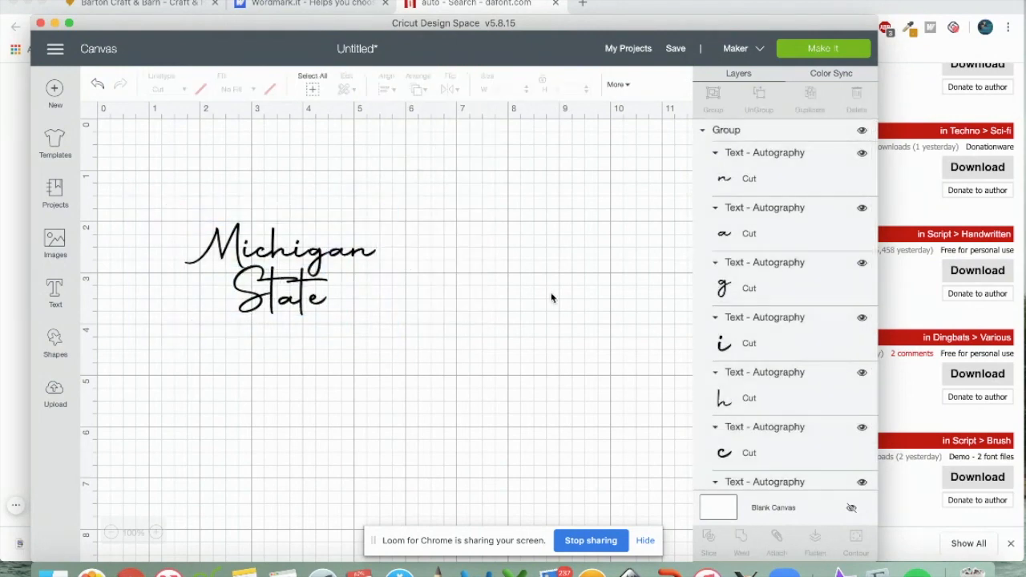
Nudge State slightly down, then attach both words into one 3.741 × 1.793 design
left_click(307, 318)
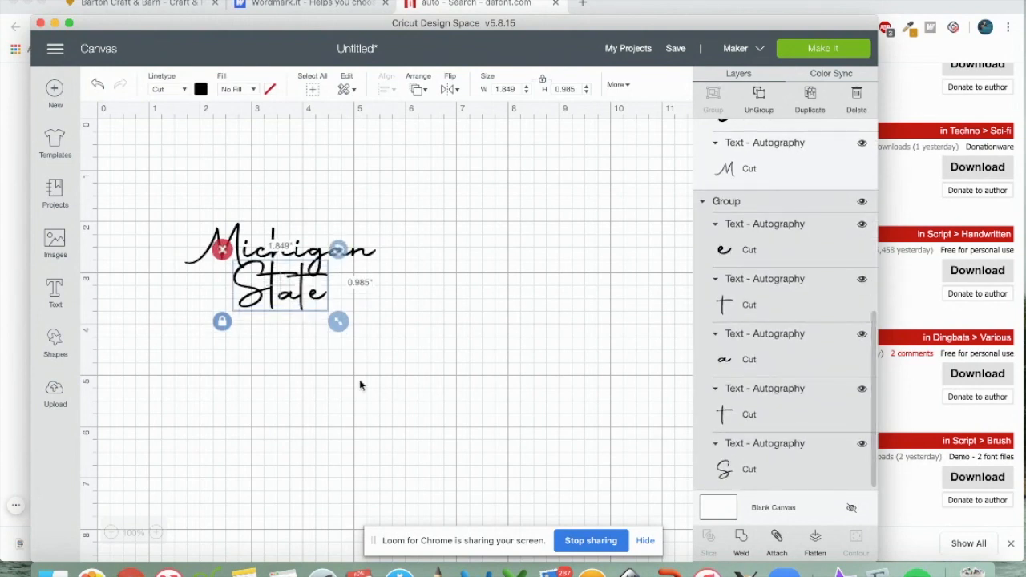
left_click_drag(301, 301, 303, 305)
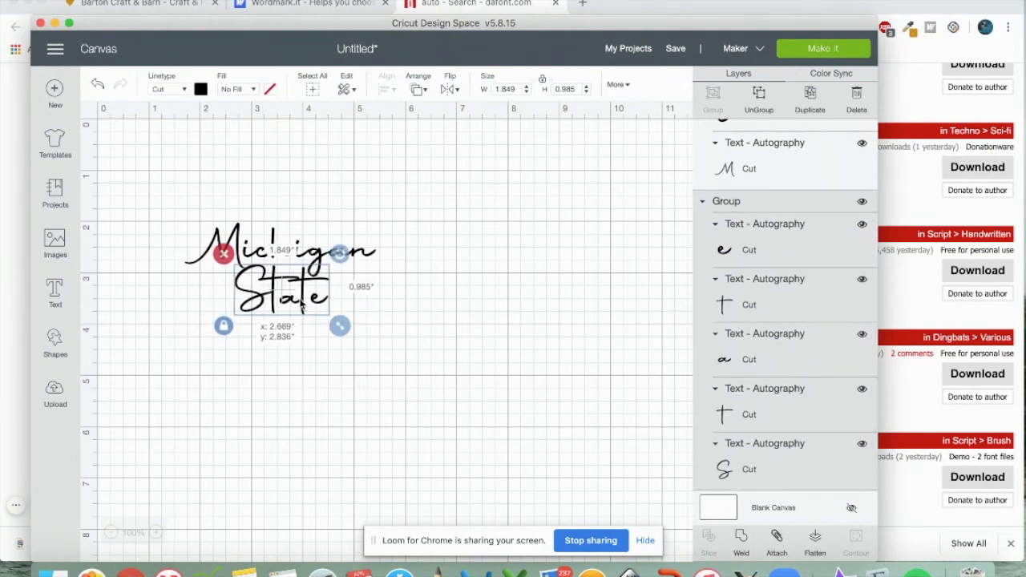
left_click(295, 403)
left_click_drag(180, 202, 426, 356)
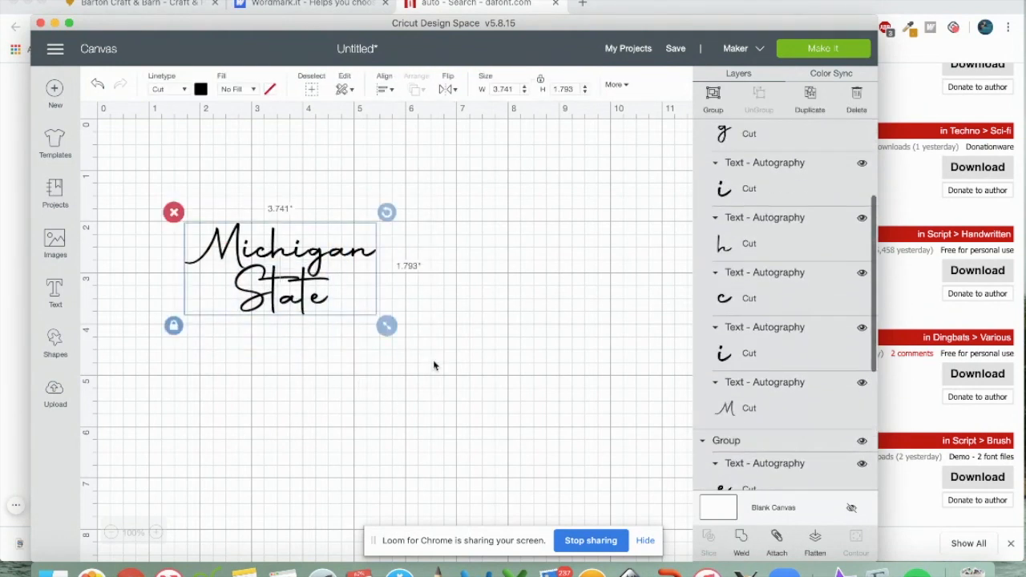
left_click(777, 537)
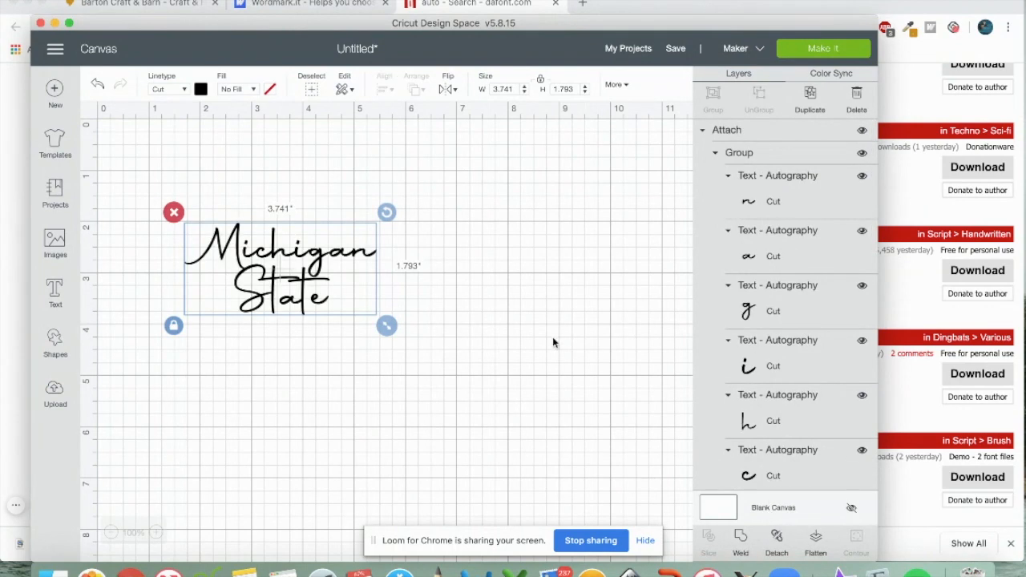
Preview the mat with Make It, return to the canvas, and save the project as 'Michigan State'
left_click(807, 48)
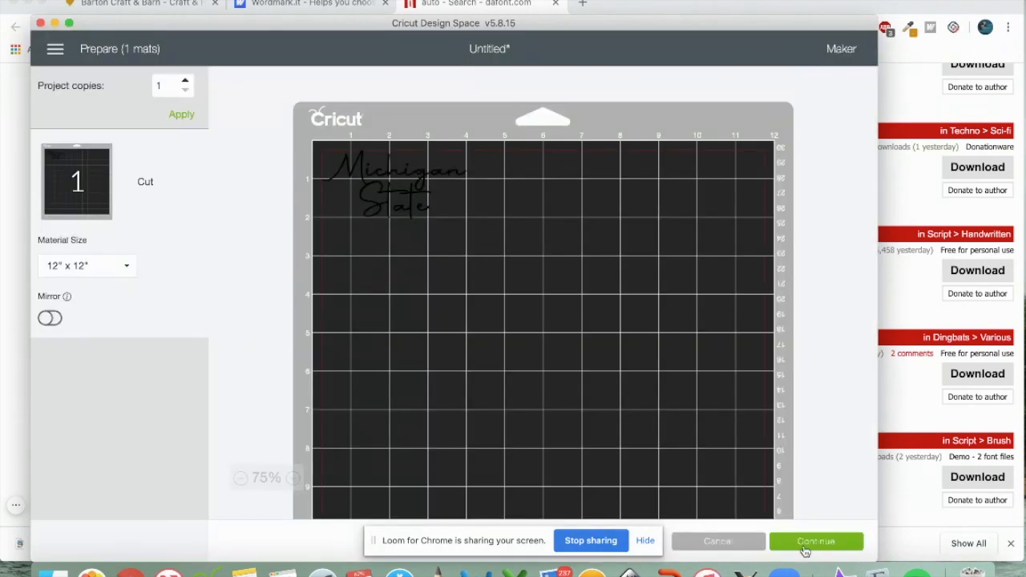
left_click(714, 544)
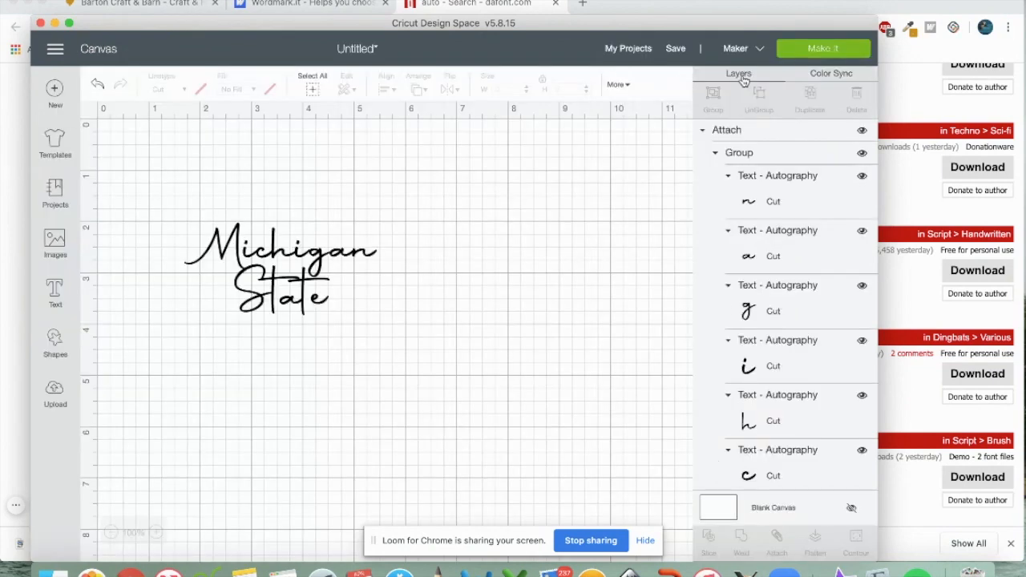
left_click(674, 50)
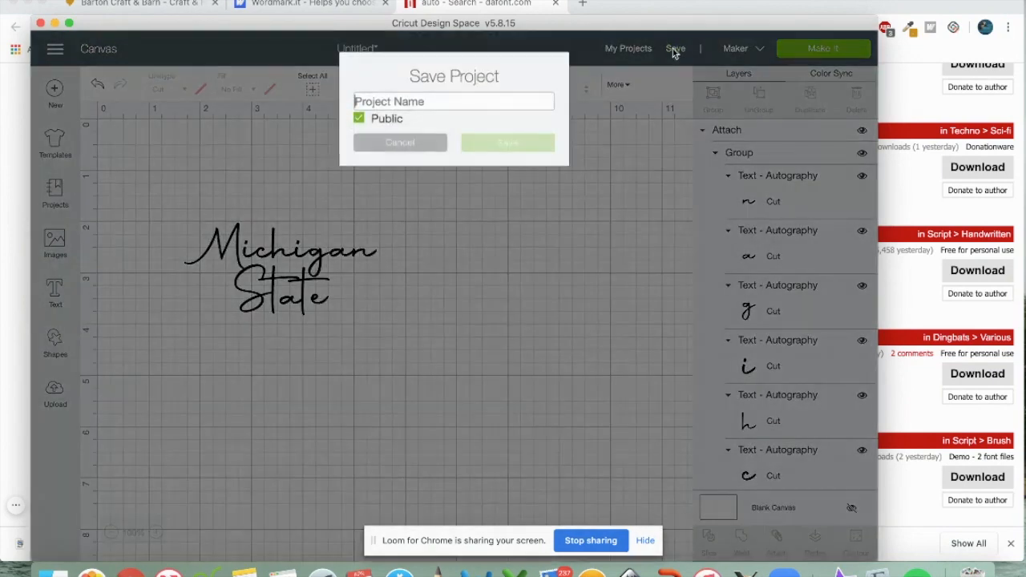
type("Michigan")
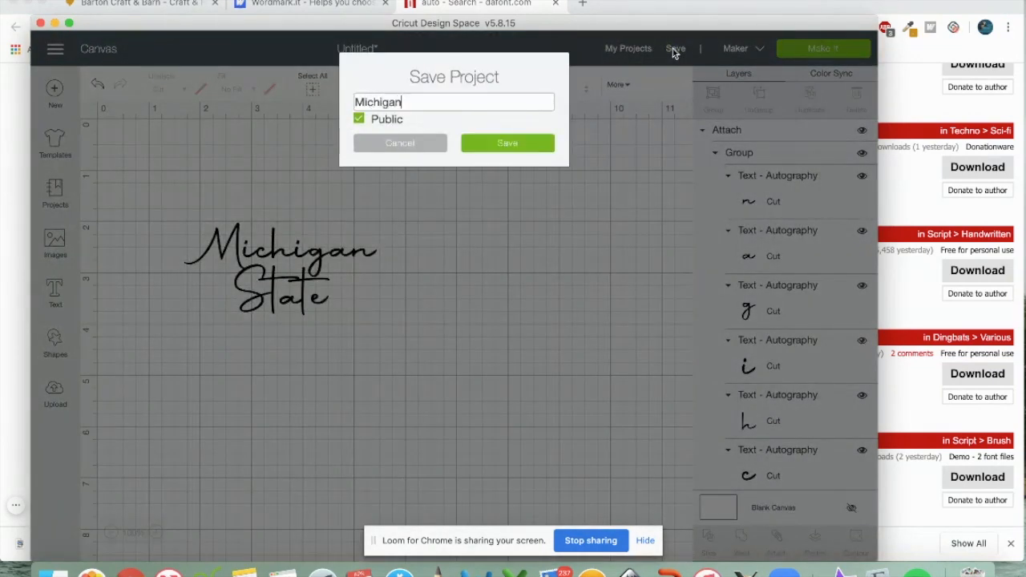
type(" State")
key("Return")
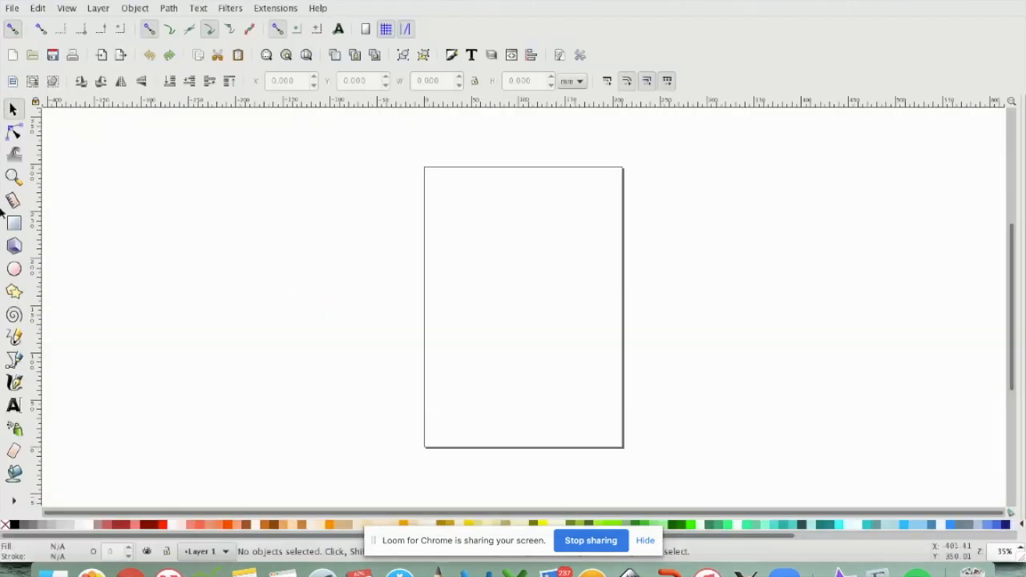
Create a text object on the Inkscape page reading 'Michigan State'
left_click(13, 408)
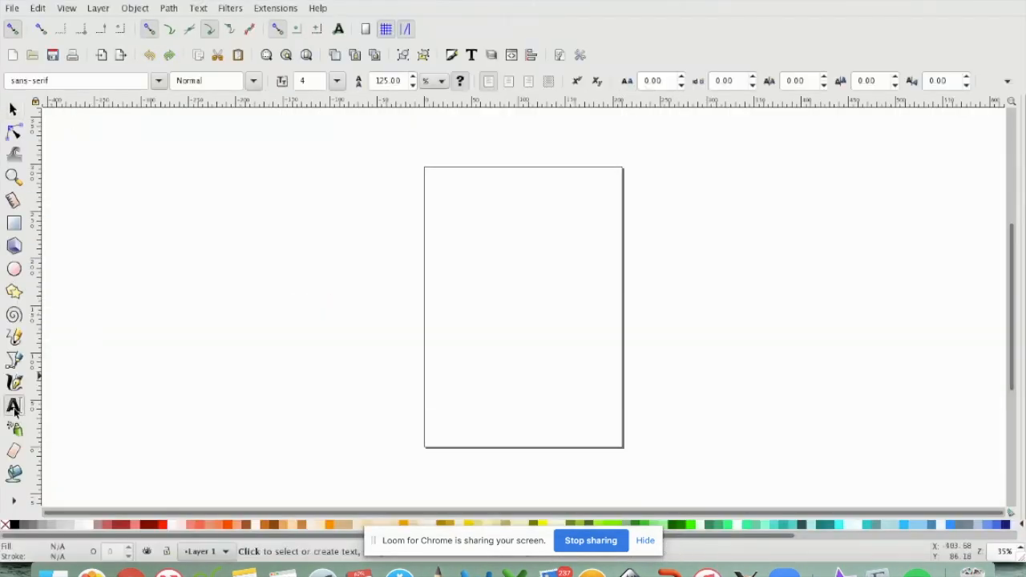
left_click(456, 262)
key("shift+ctrl+t")
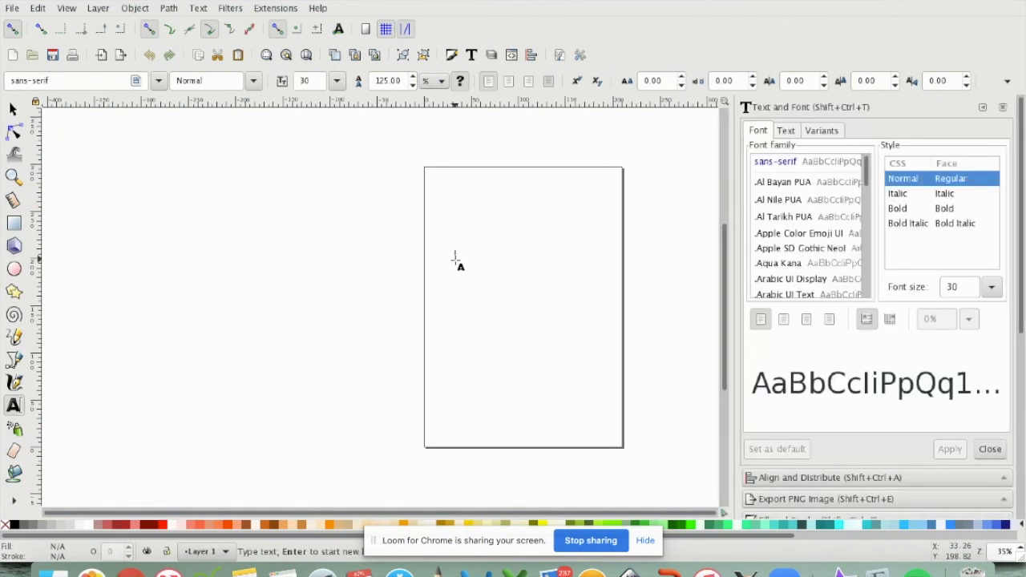
type("Mich")
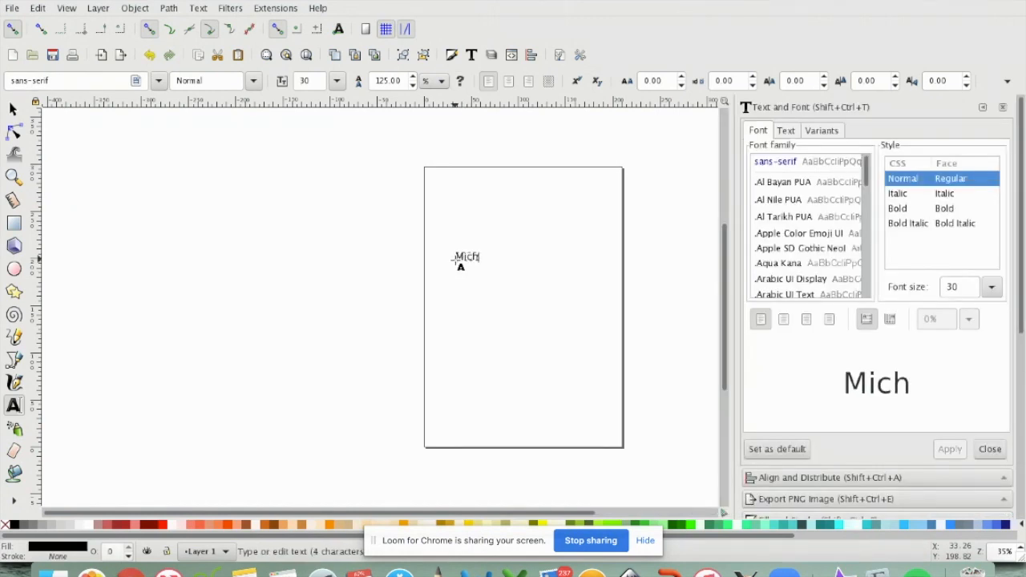
type("igan State")
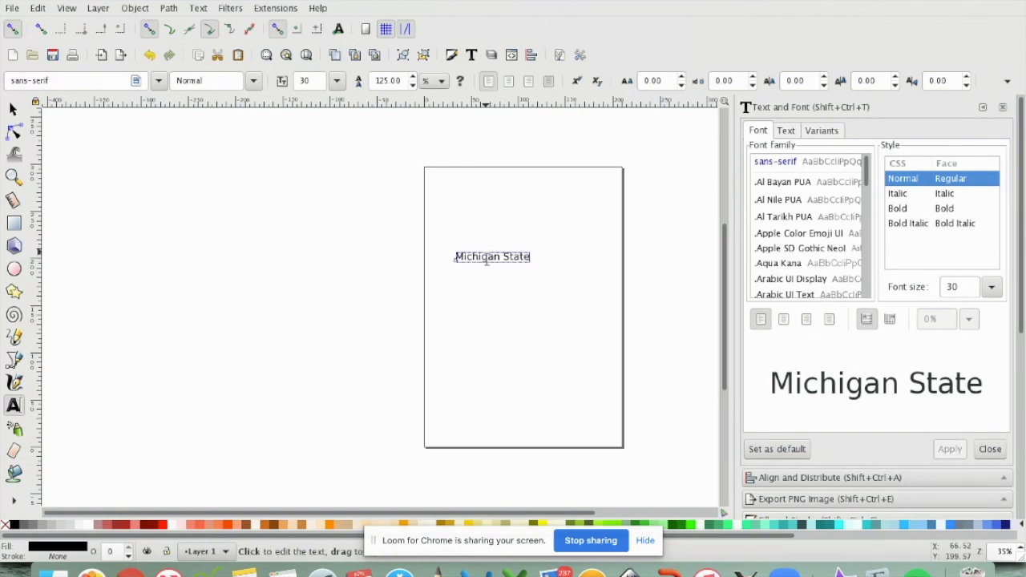
Apply the Autography font to the Michigan State text at size 30
triple_click(487, 260)
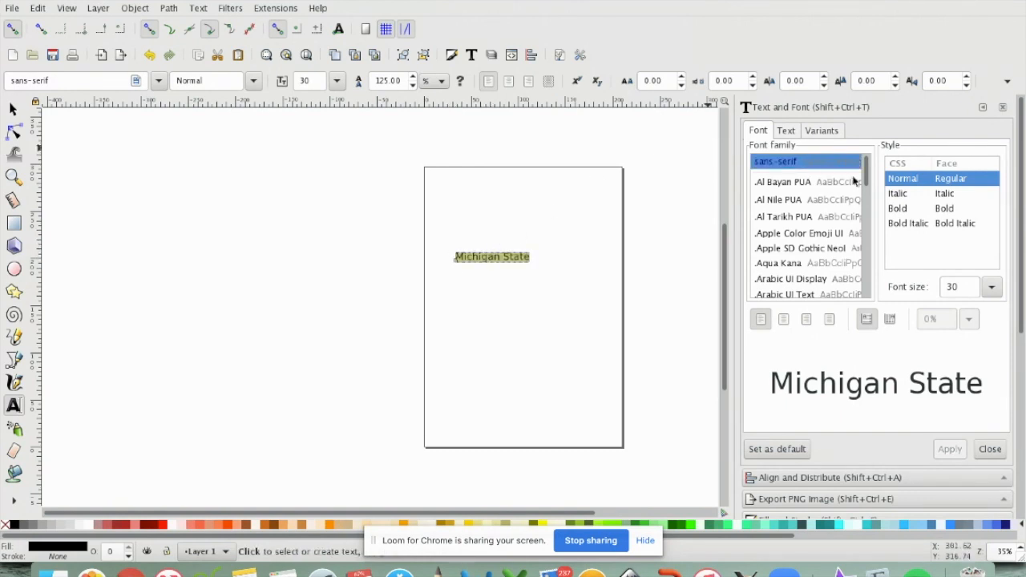
mouse_move(867, 175)
left_mouse_down()
mouse_move(866, 206)
mouse_move(865, 185)
left_mouse_up()
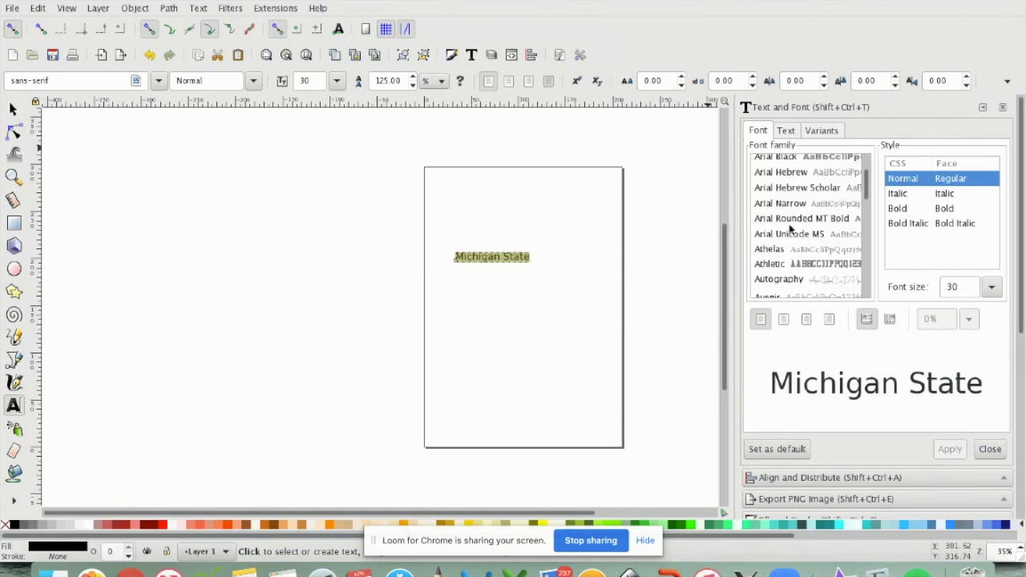
left_click(786, 282)
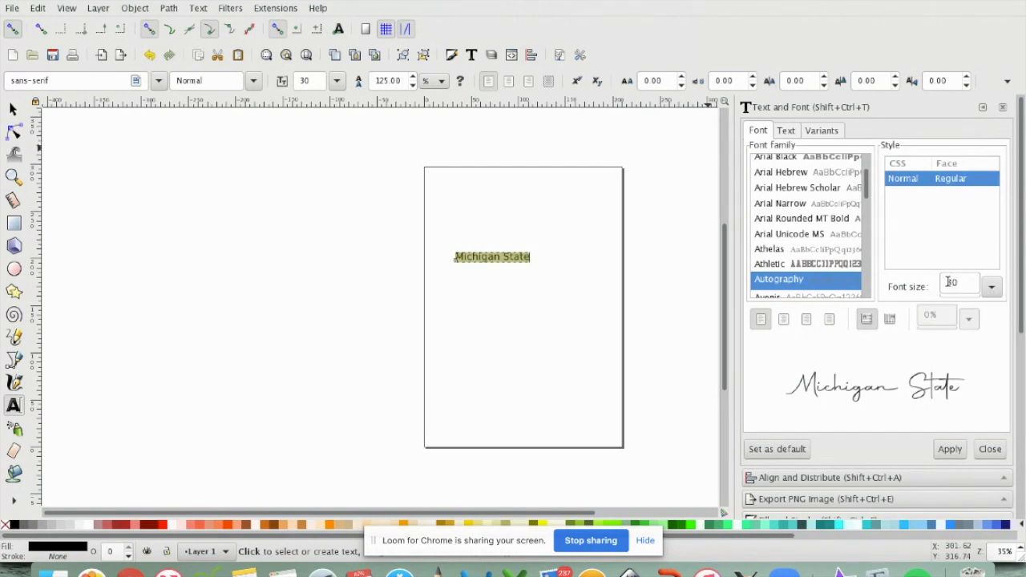
left_click(948, 449)
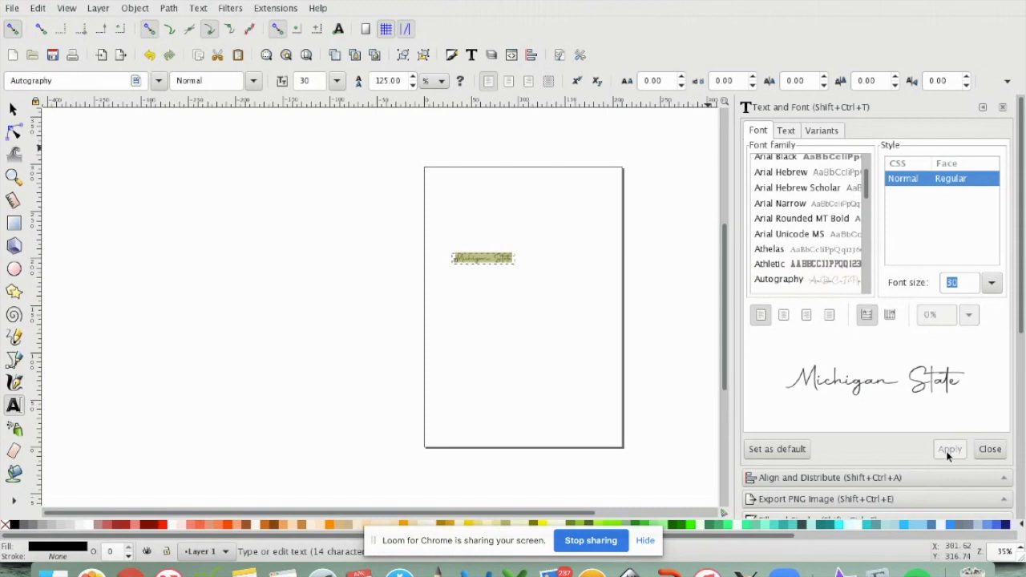
left_click(13, 110)
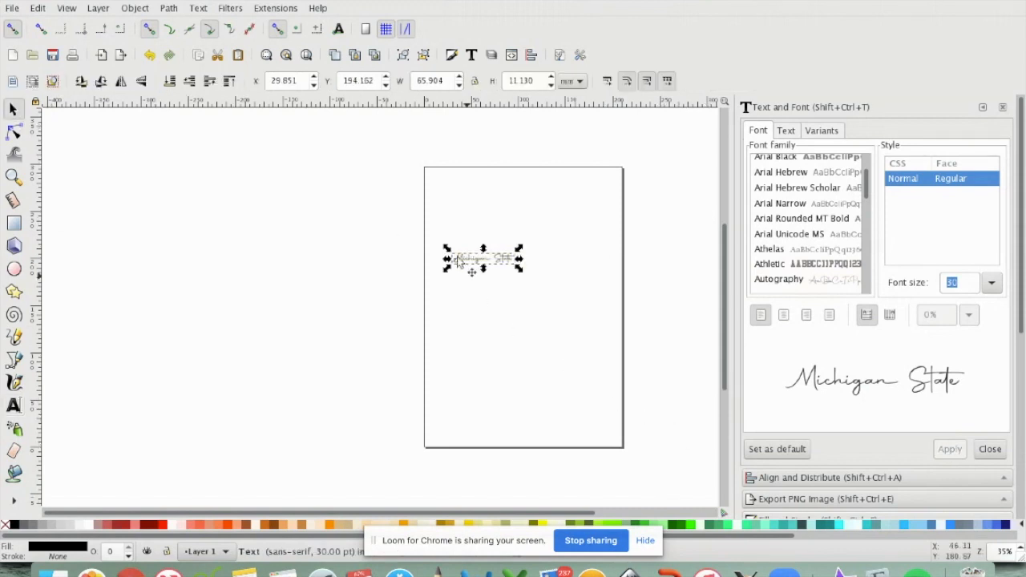
Scale Michigan State wider, move it into the upper page, then switch to Chrome
left_click_drag(447, 272, 310, 362)
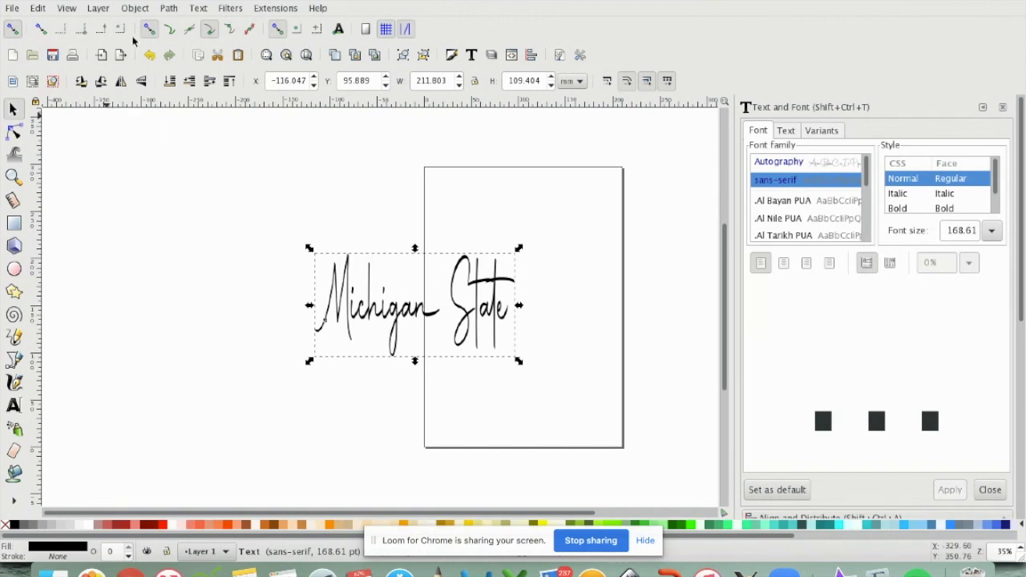
left_click(149, 54)
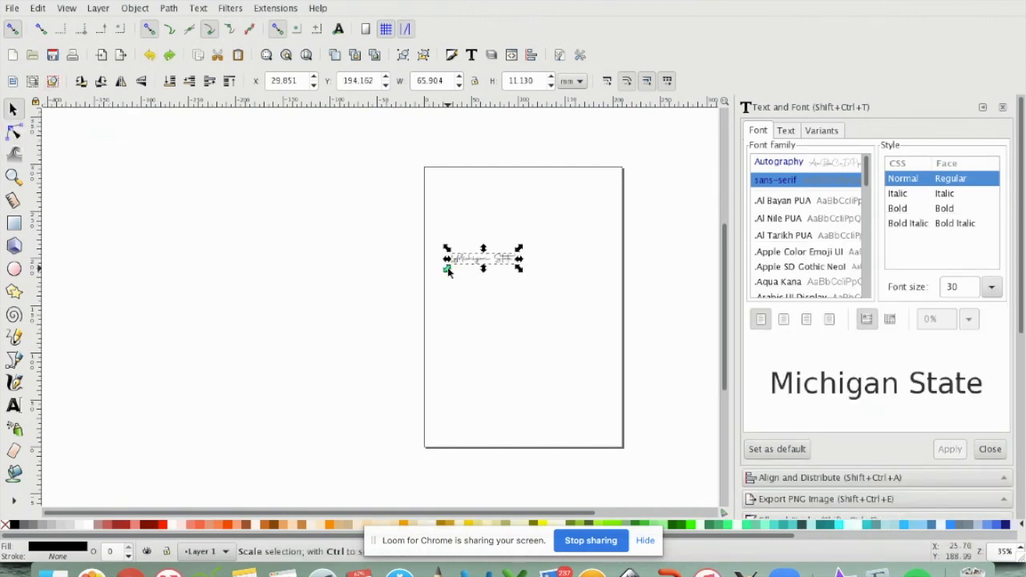
left_click_drag(448, 271, 312, 385)
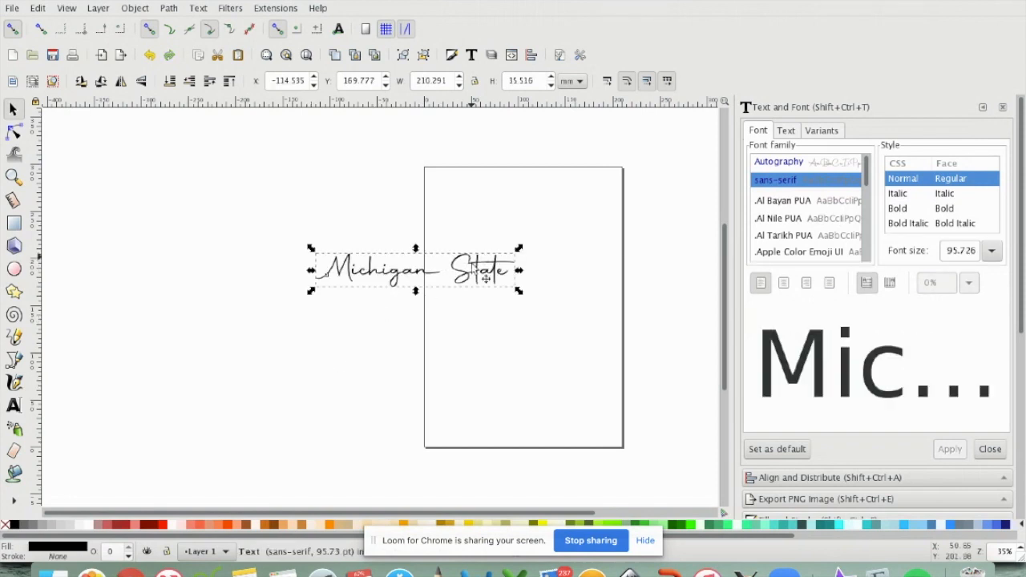
left_click_drag(473, 277, 584, 267)
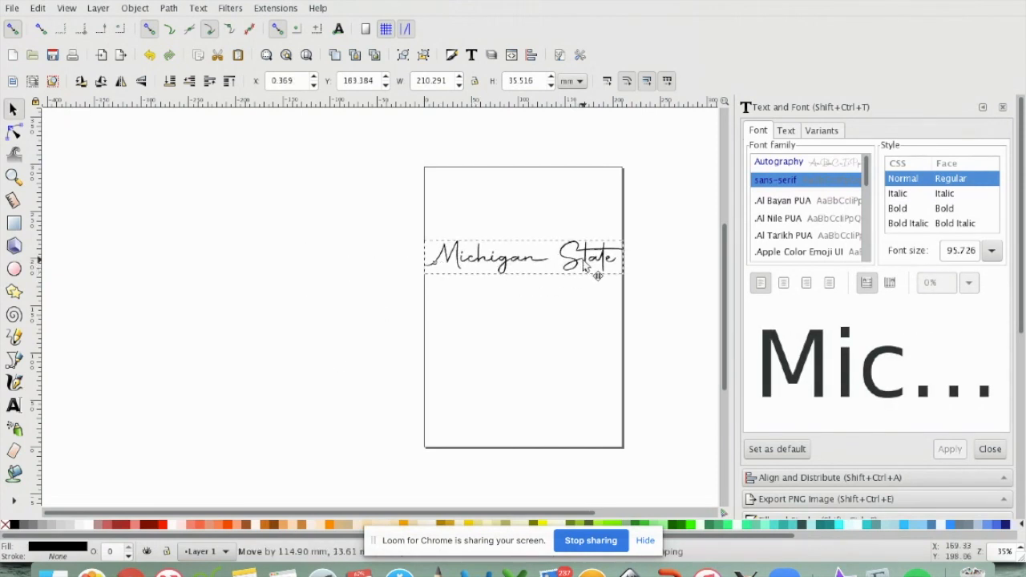
left_click(584, 308)
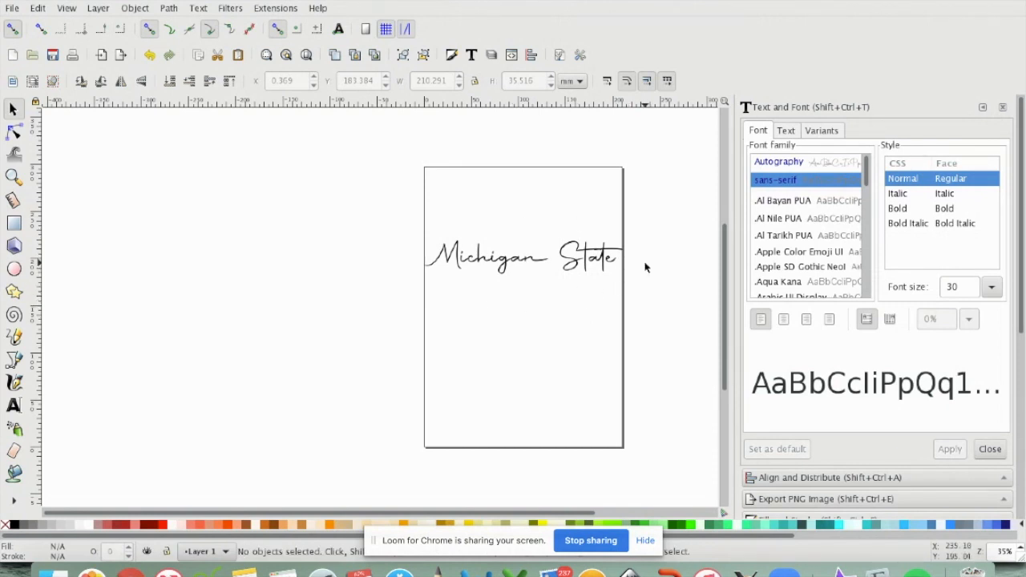
left_click(128, 574)
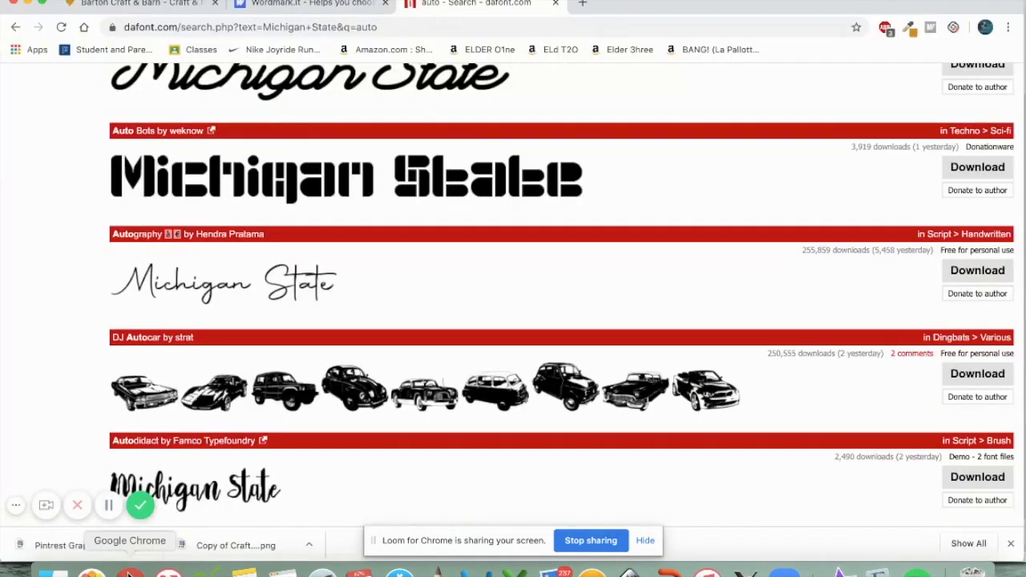
Open Barton Craft & Barn's Craft Coach page and scroll to tutorials like Elephant Stuffy
left_click(82, 4)
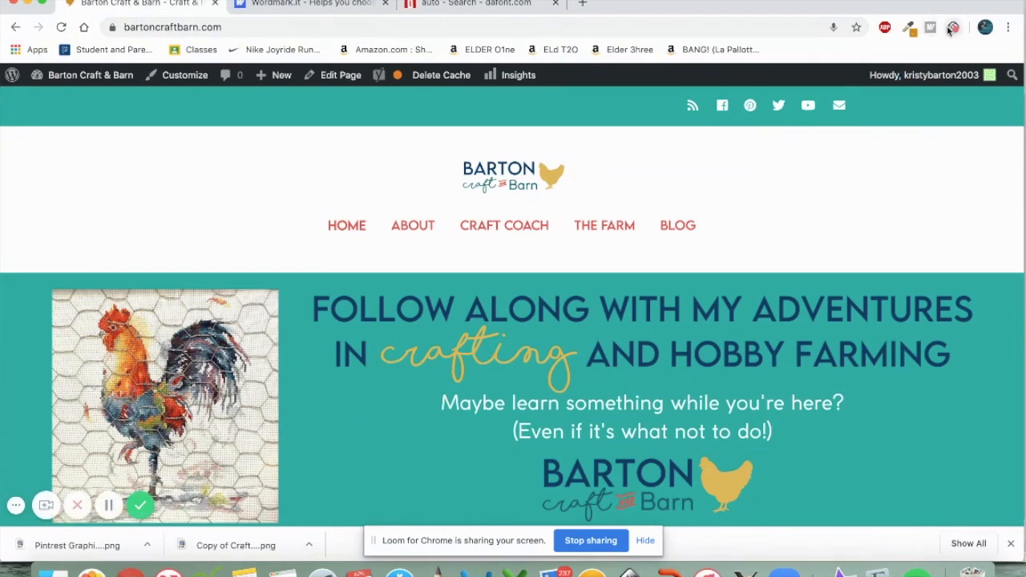
left_click(543, 228)
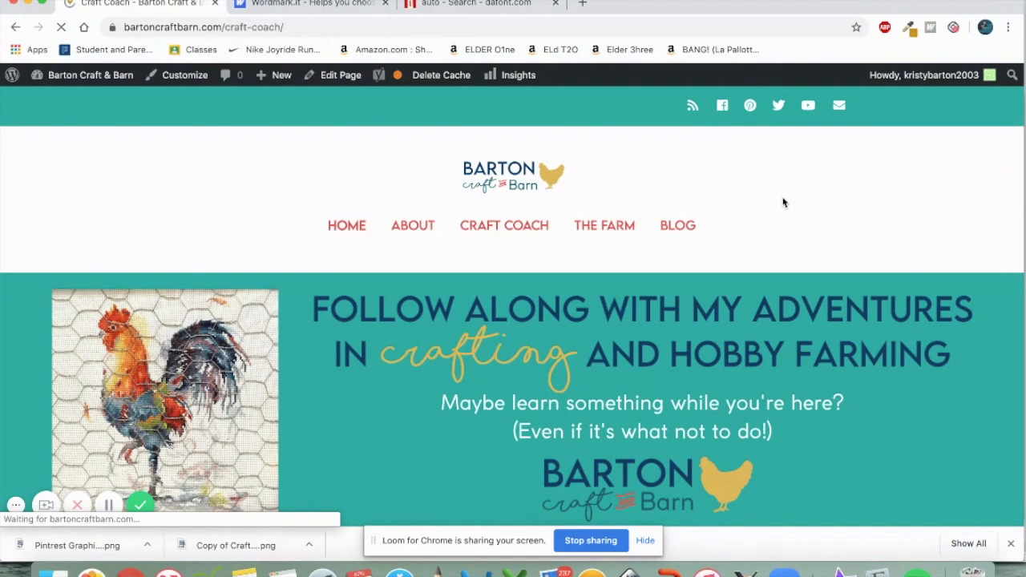
scroll(630, 383, "down", 15)
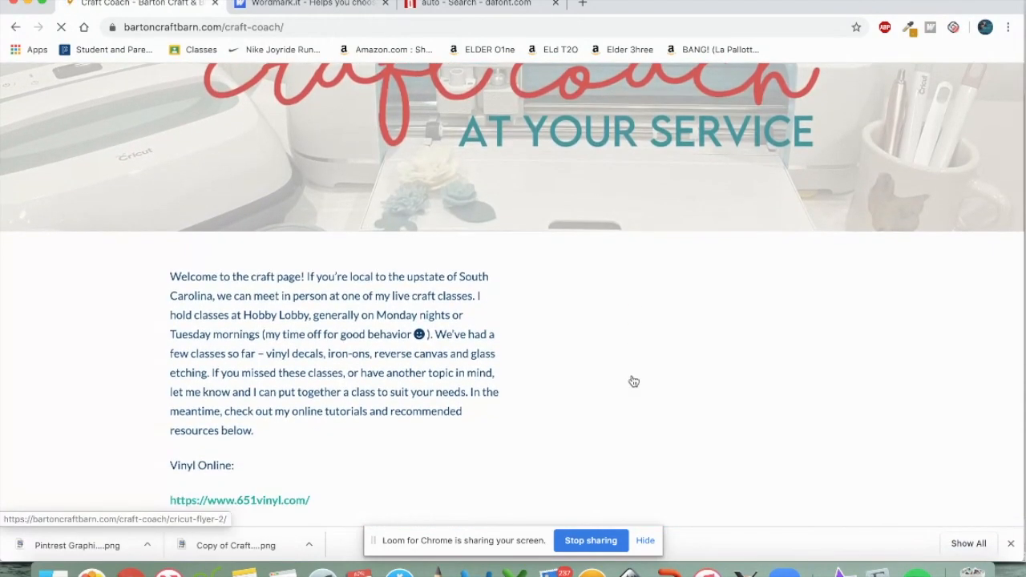
scroll(633, 381, "down", 2)
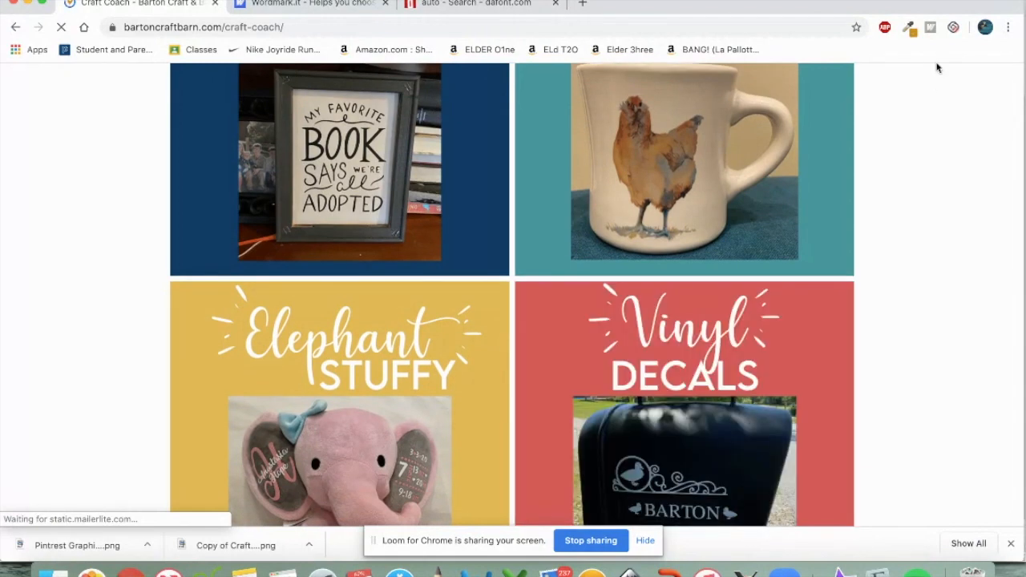